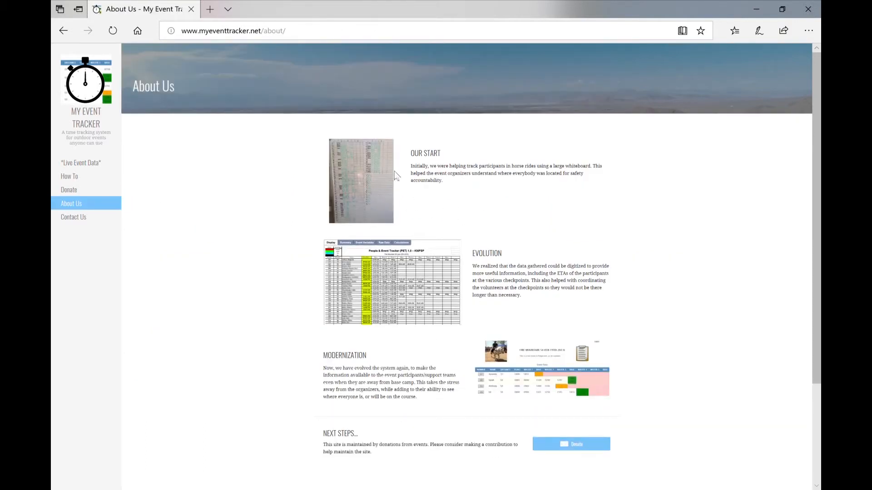
View enlarged versions of the whiteboard, spreadsheet and modern event board images on the About Us page
left_click(368, 178)
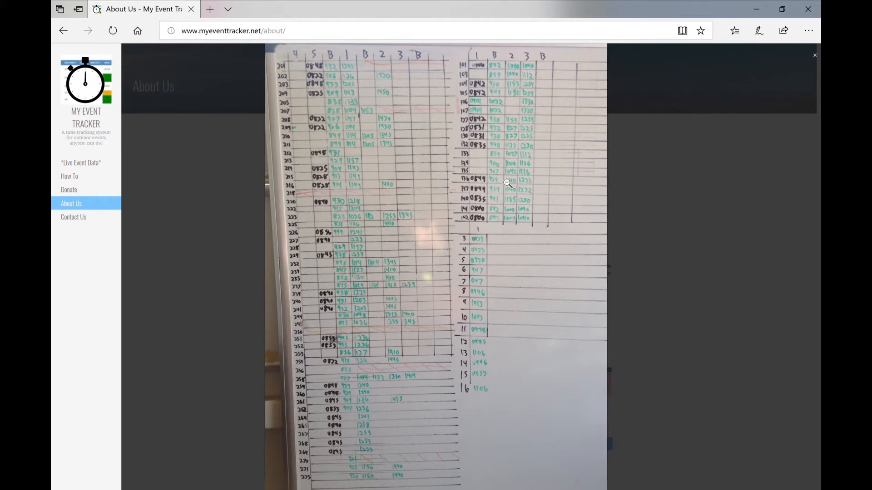
left_click(652, 304)
left_click(396, 277)
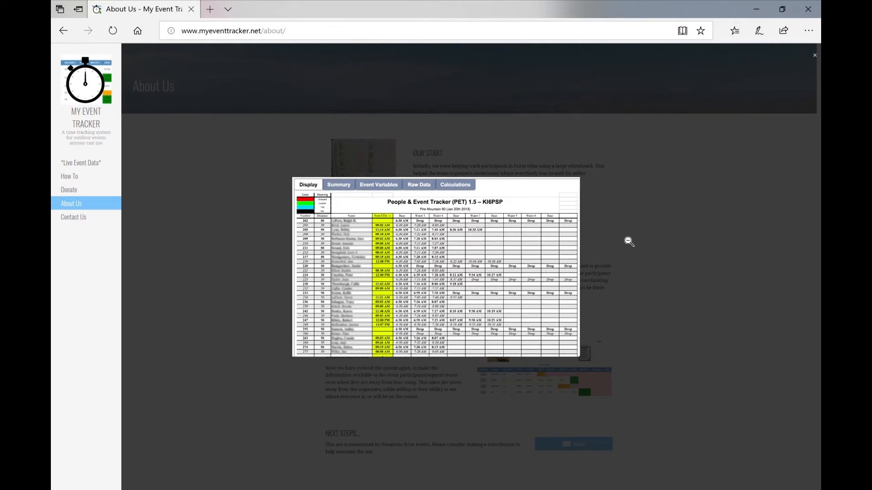
left_click(628, 242)
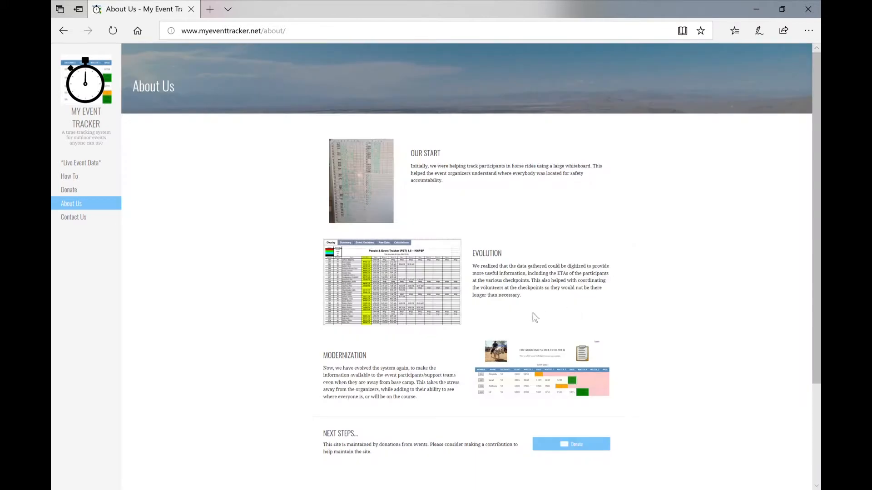
left_click(536, 363)
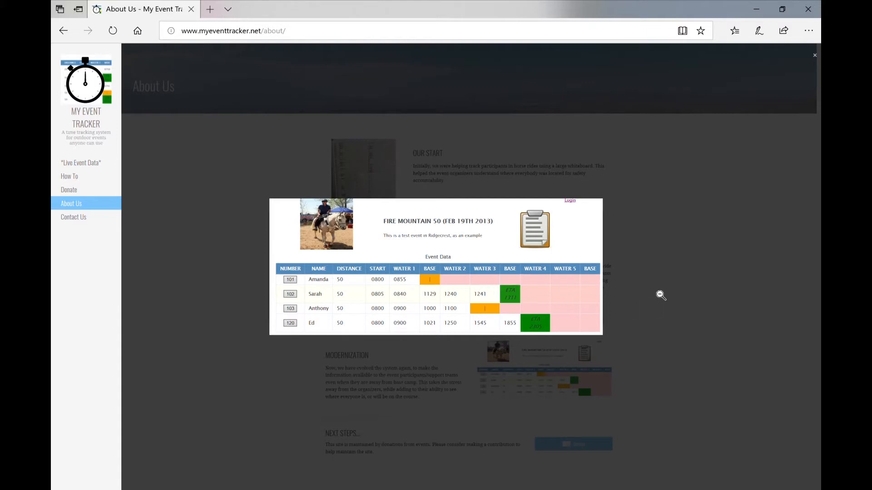
left_click(654, 287)
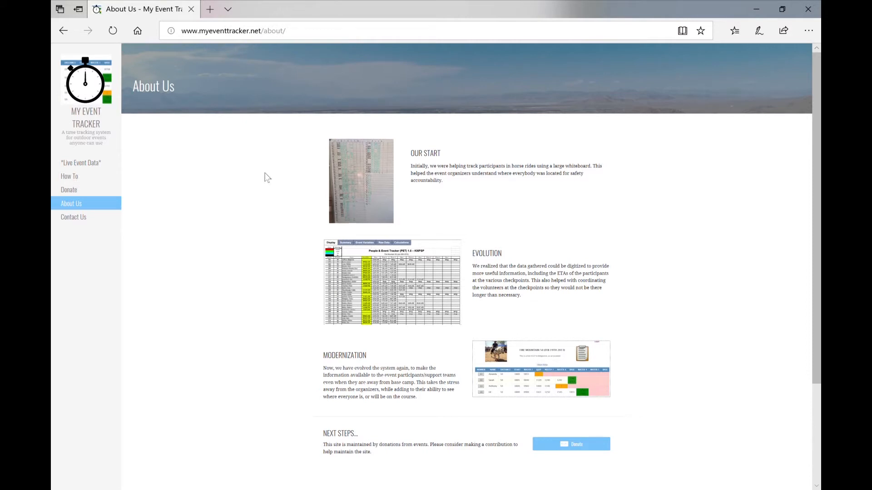
Open the site's home page and examine the sample event table and the How To previews for public and coordinators
left_click(93, 88)
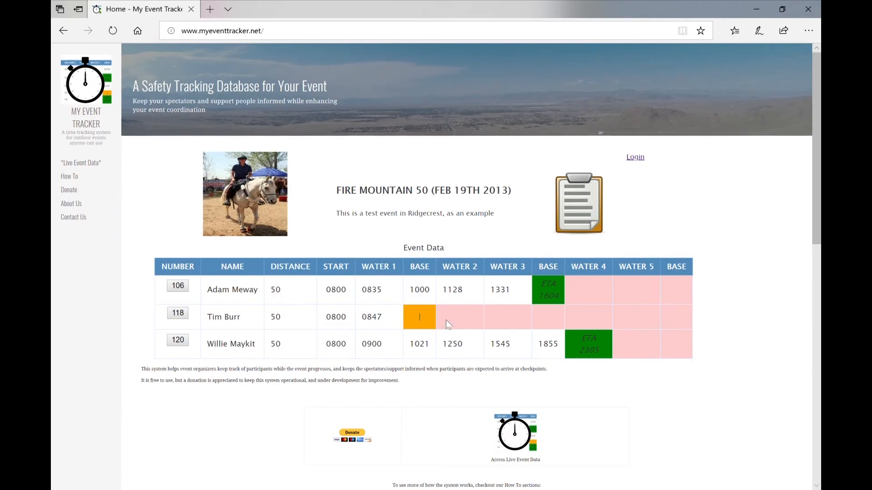
scroll(451, 331, "down", 12)
scroll(457, 333, "up", 2)
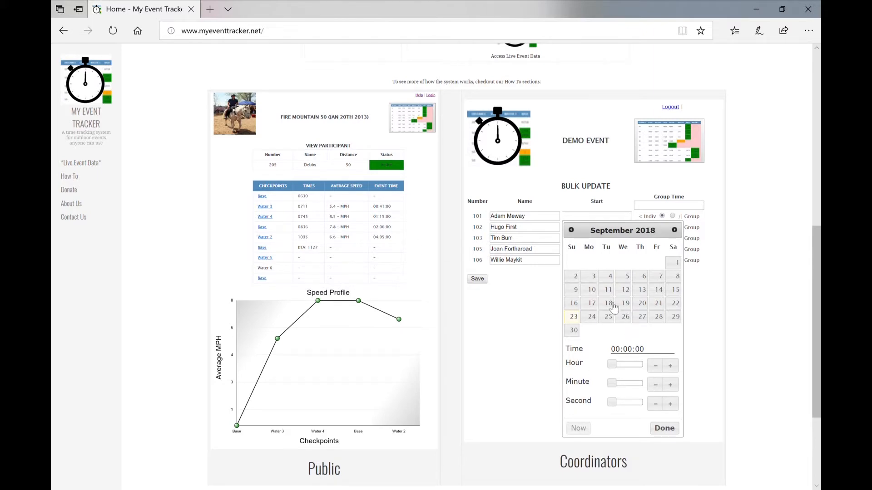
scroll(609, 301, "up", 9)
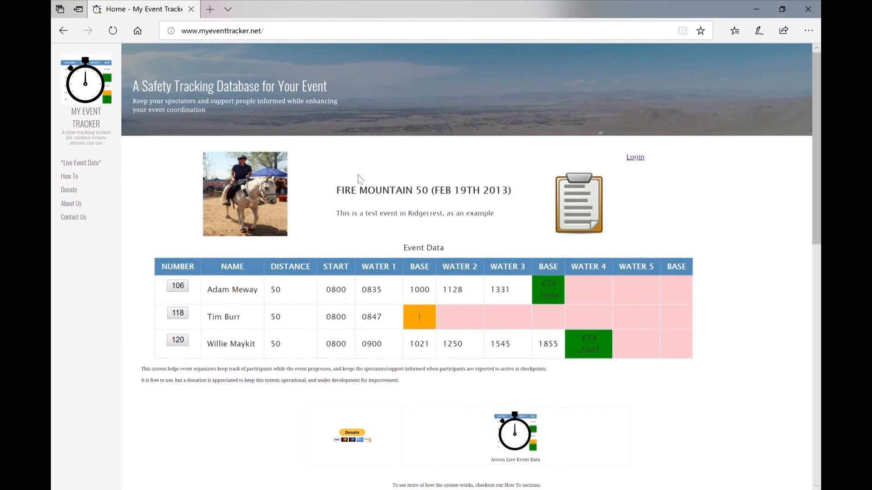
Open the live event data, list the events and open the Fire Mountain 50 event board
left_click(88, 162)
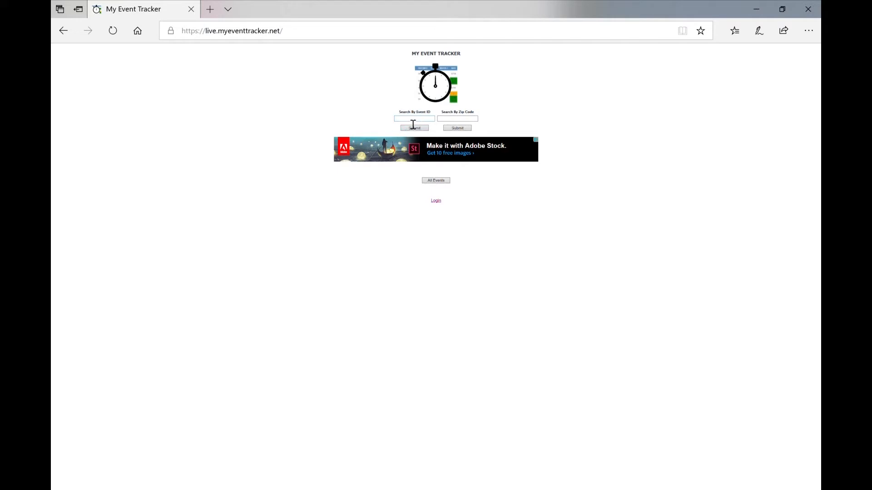
left_click(467, 119)
left_click(463, 150)
left_click(457, 128)
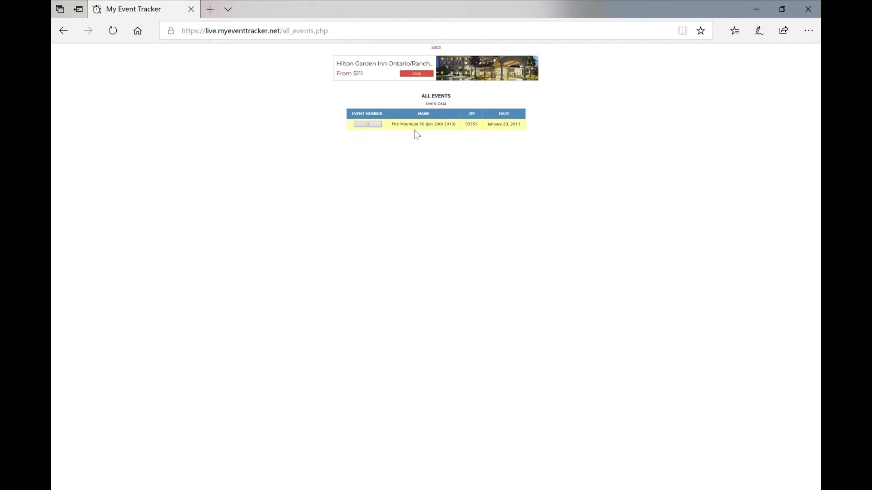
left_click(366, 124)
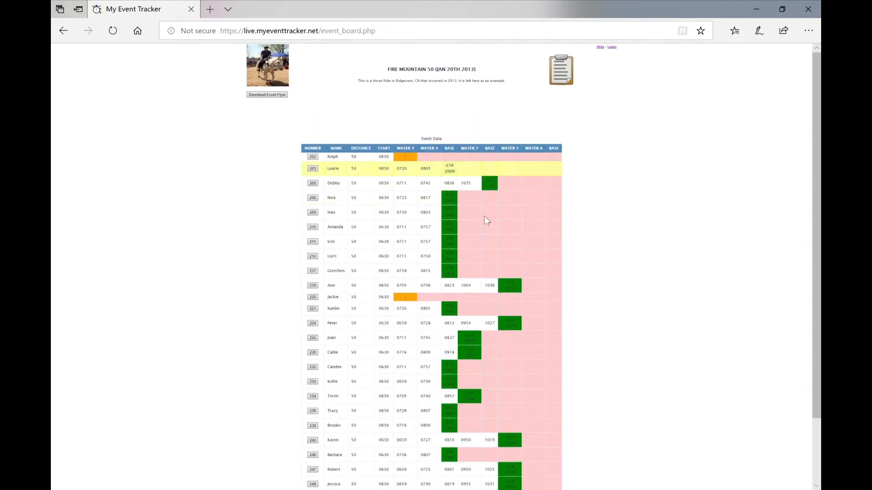
Look through the Fire Mountain 50 board, view participant 205's checkpoint times and speed profile, and return to the board
scroll(390, 195, "down", 2)
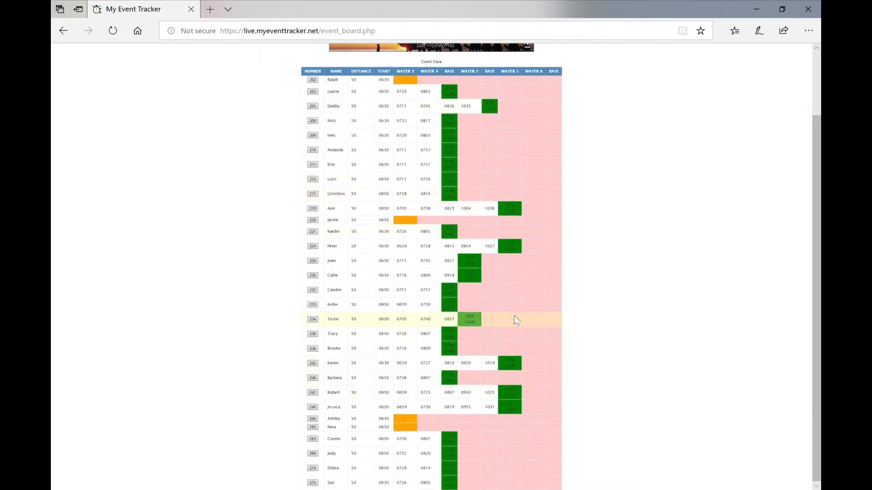
scroll(520, 302, "up", 2)
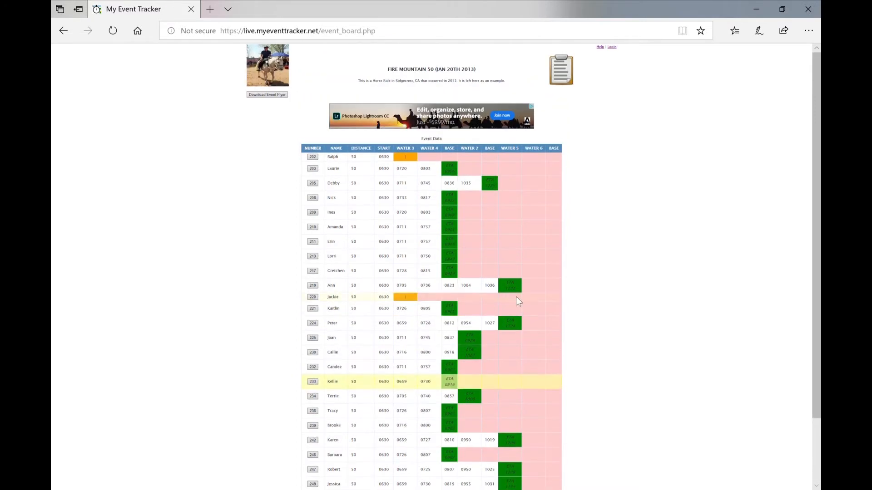
left_click(312, 183)
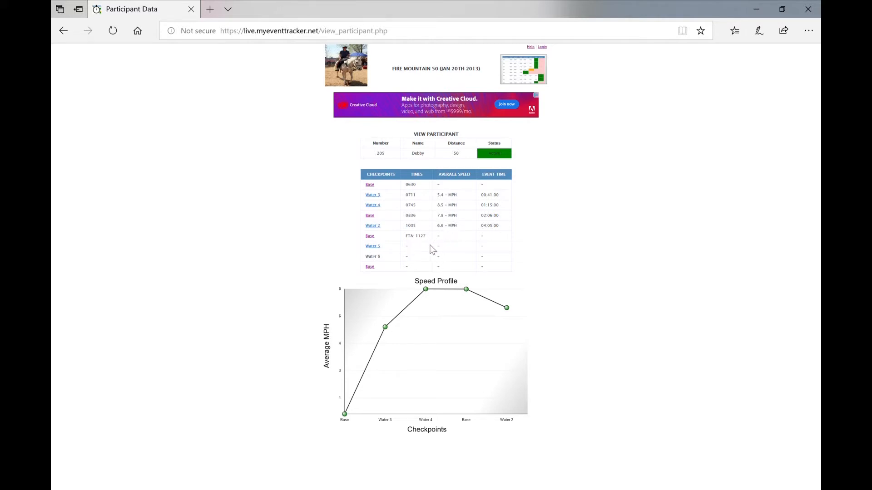
left_click(517, 71)
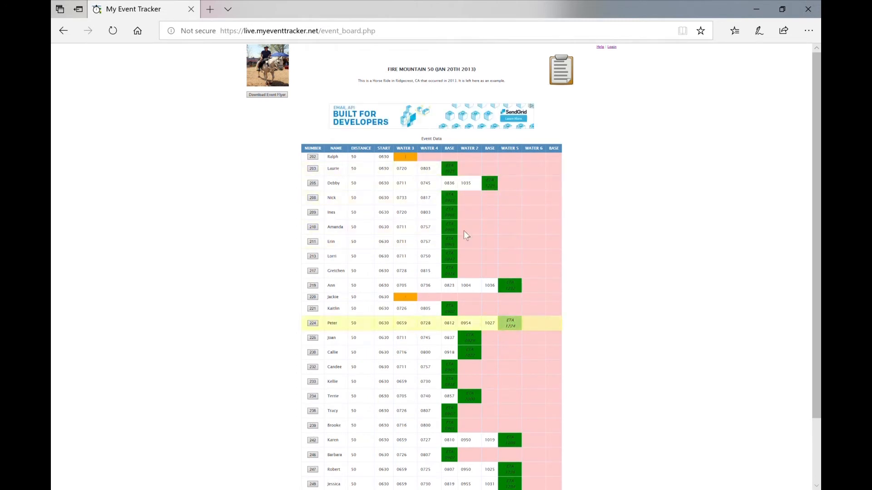
left_click(616, 49)
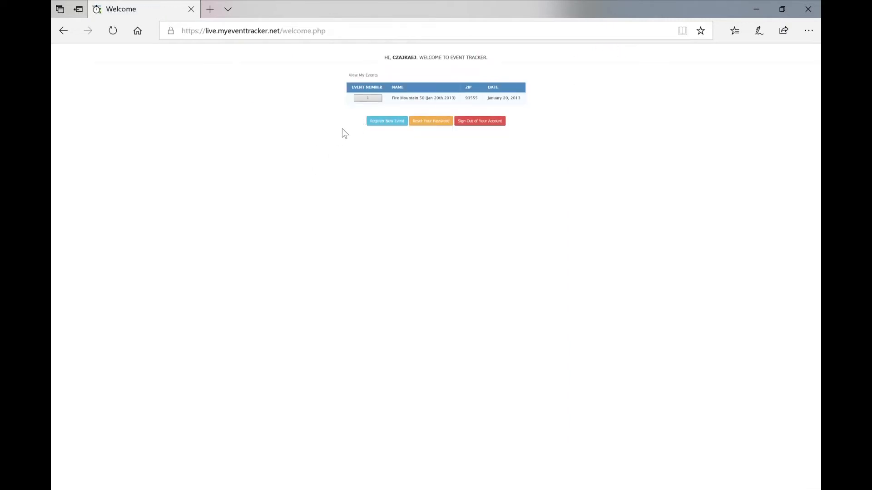
left_click(389, 122)
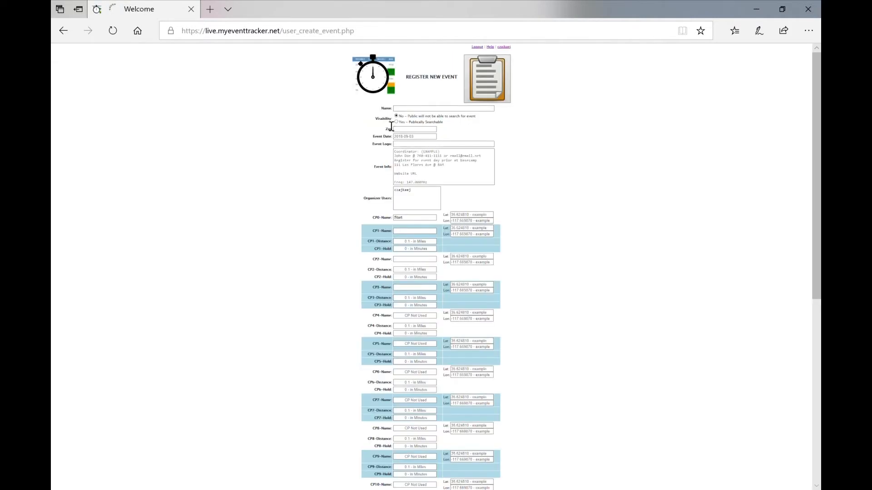
left_click(415, 111)
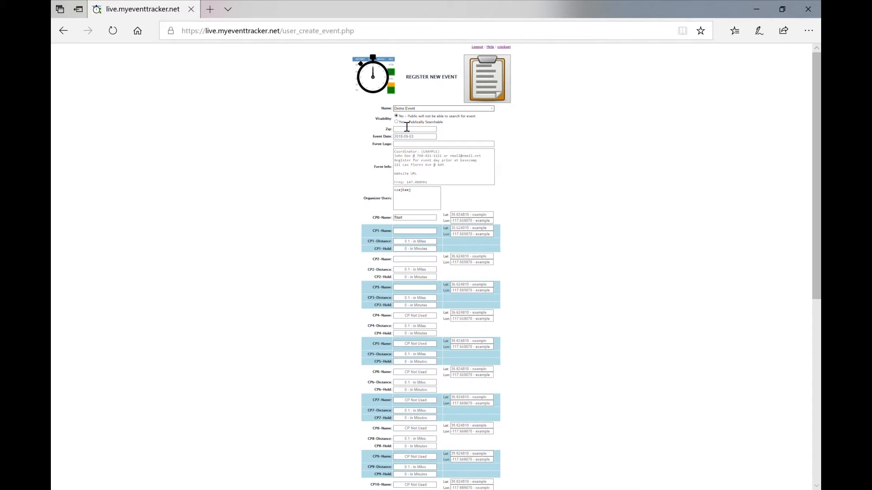
left_click(408, 130)
left_click(422, 136)
left_click(401, 214)
left_click(521, 162)
Fill in the event info with the contact person on 147.000 and the location line "At the Fairgrounds", leaving the logo empty
left_click(422, 146)
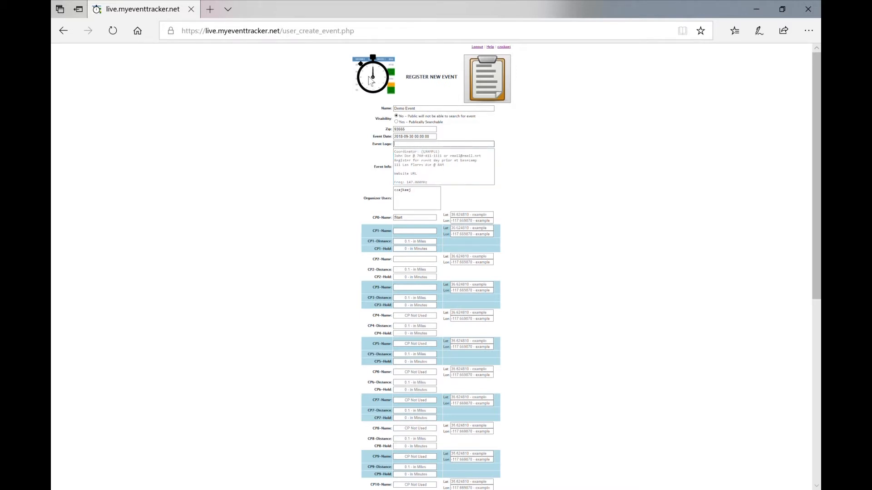
left_click(426, 167)
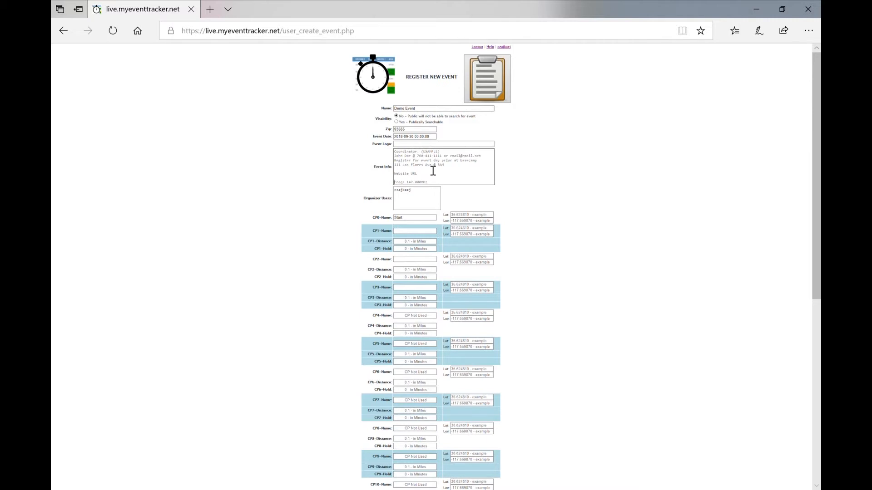
type("Contact Ed on 147.000")
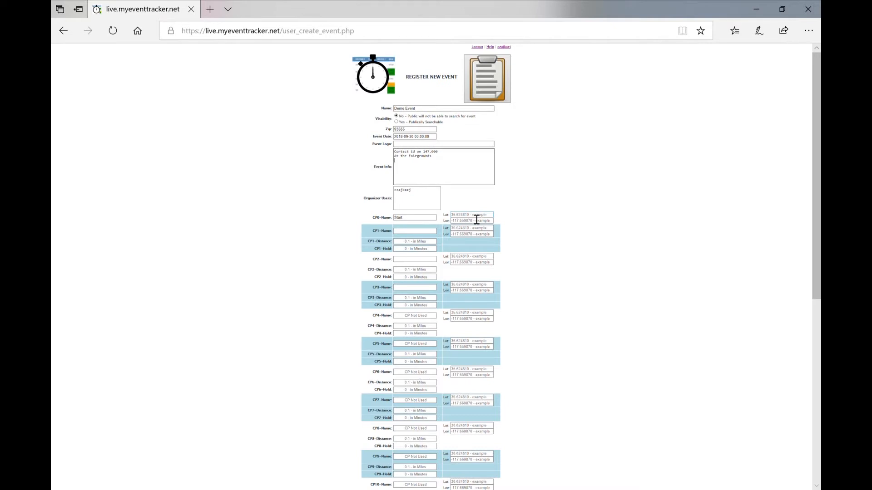
Define checkpoint 1 as Water 1 at 2 miles and checkpoint 2 as Water 2 at 4 miles
left_click(408, 234)
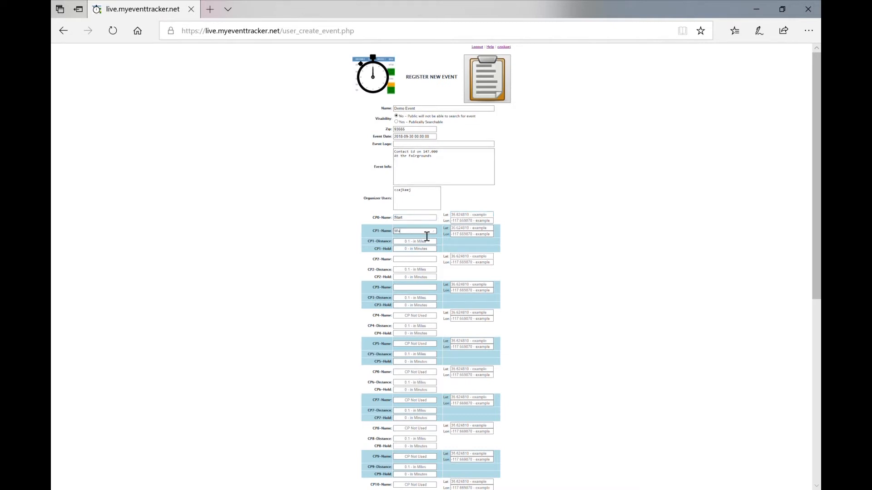
left_click(419, 245)
type("2")
left_click(405, 263)
type("Water 2")
left_click(411, 271)
type("4")
Define checkpoint 3 as Bridge at 6.25 miles and checkpoint 4 as Finish at 7.38 miles
left_click(409, 289)
left_click(407, 298)
left_click(415, 307)
left_click(420, 316)
type("P")
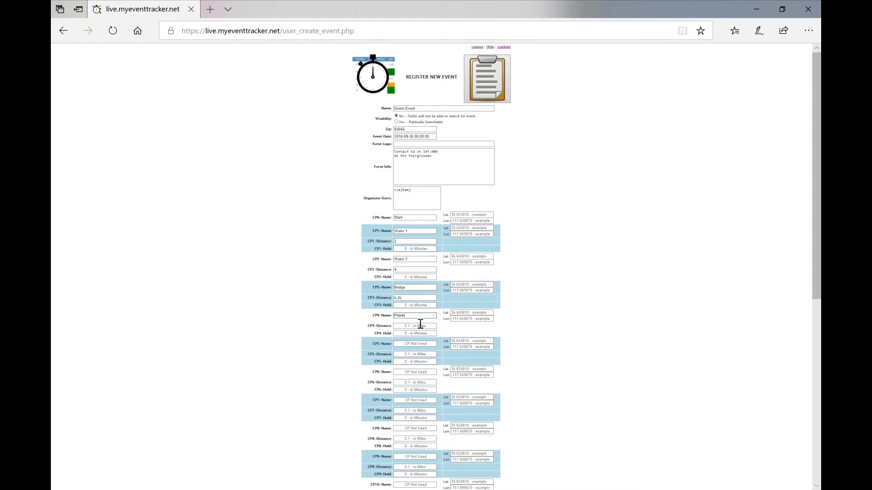
key("Tab")
type("7.38")
left_click(522, 322)
Save the new event registration and open the Demo Event board from the event list
scroll(437, 280, "down", 7)
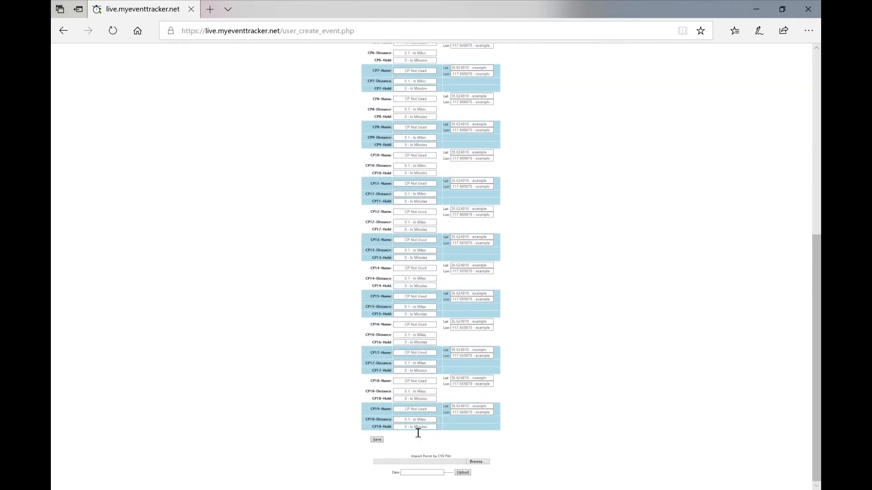
left_click(377, 440)
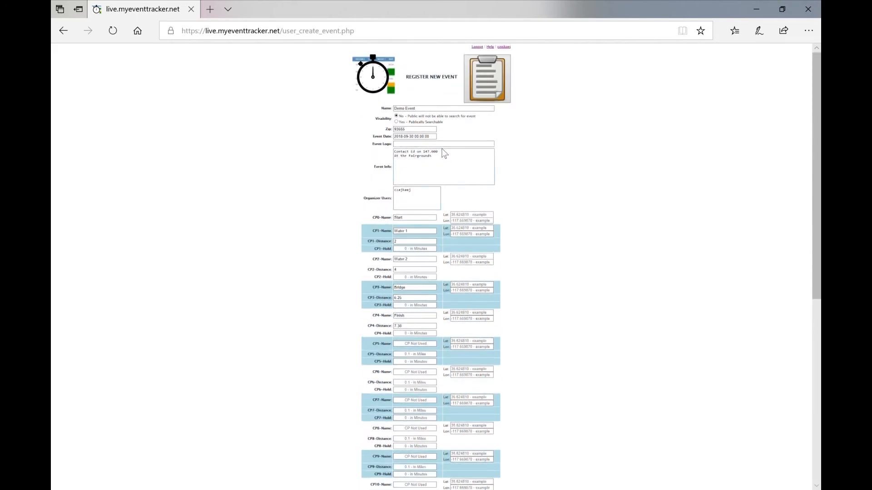
scroll(425, 413, "down", 7)
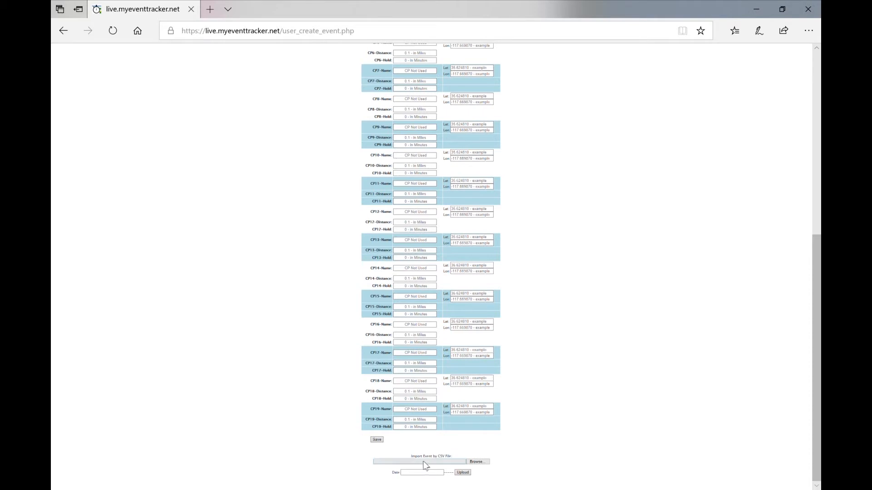
left_click(377, 440)
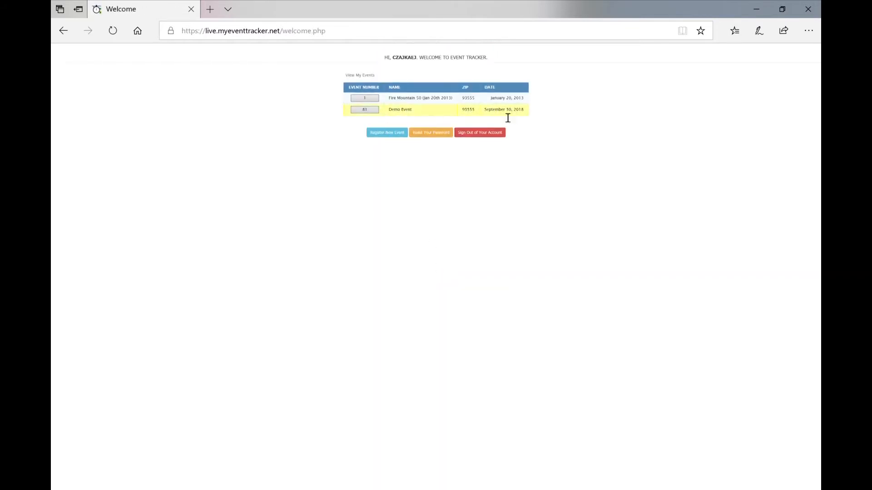
left_click(371, 112)
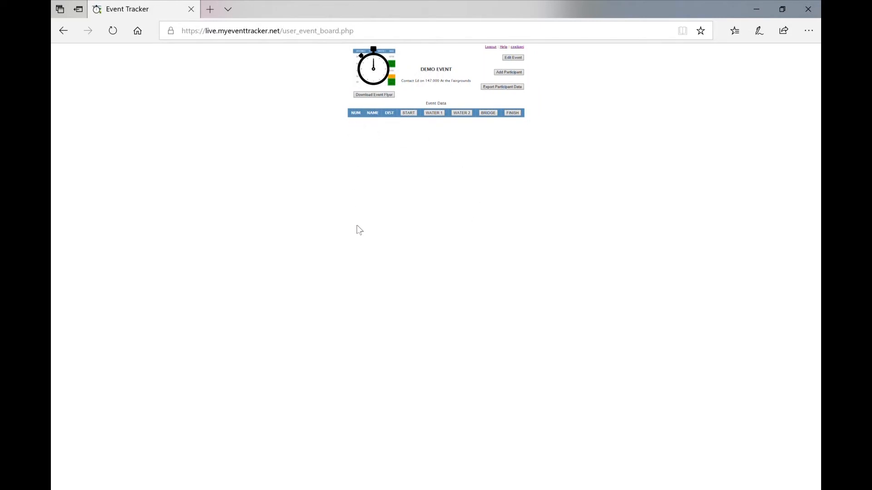
Add a participant to Demo Event with number 101, the participant's name and distance 50, and save the entry
left_click(509, 73)
left_click(398, 117)
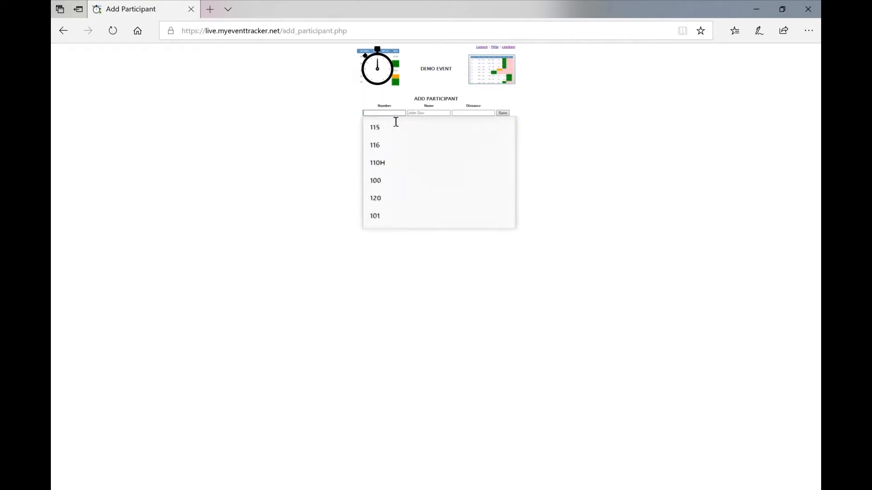
left_click(577, 138)
left_click(381, 116)
type("100")
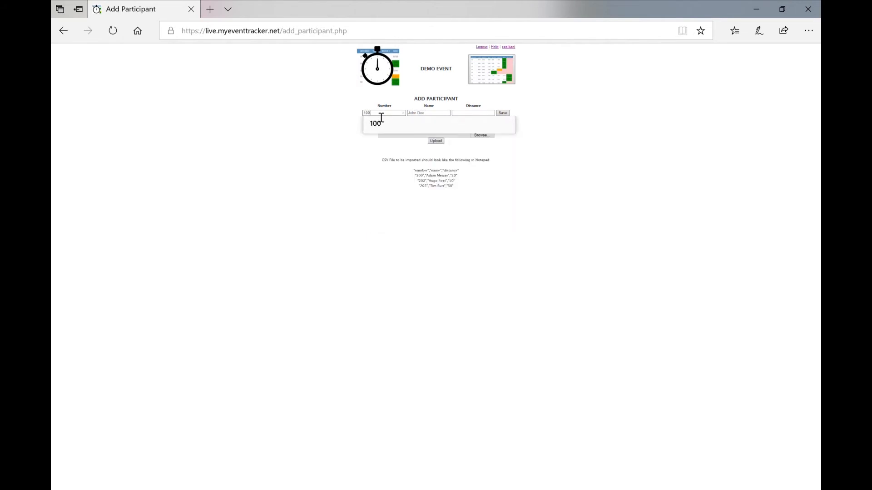
key("BackSpace")
type("1")
key("Tab")
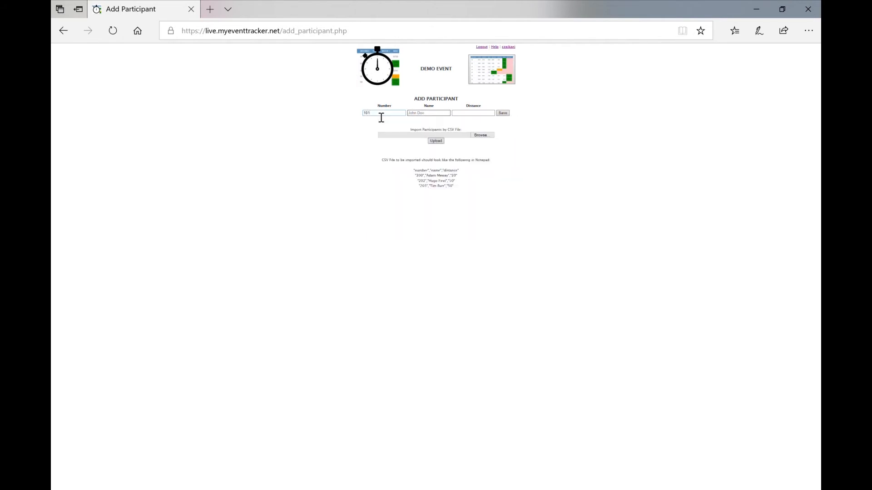
type("Jon")
key("Tab")
type("5")
type("50")
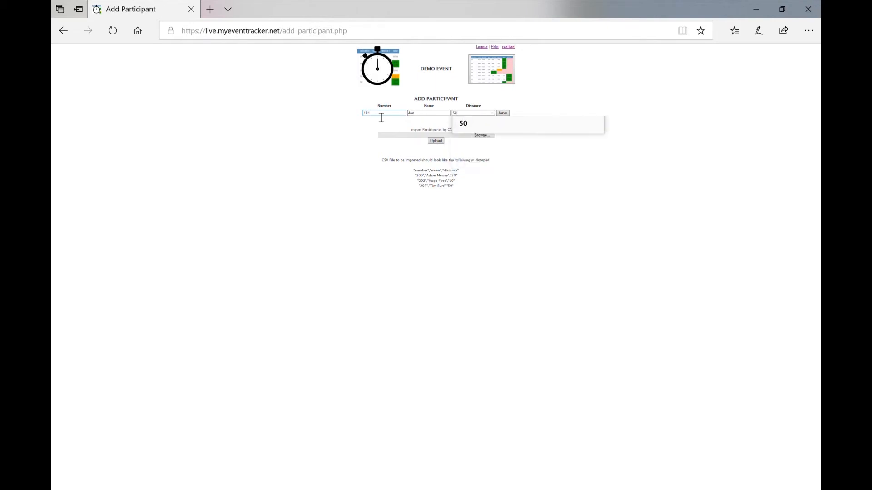
key("Return")
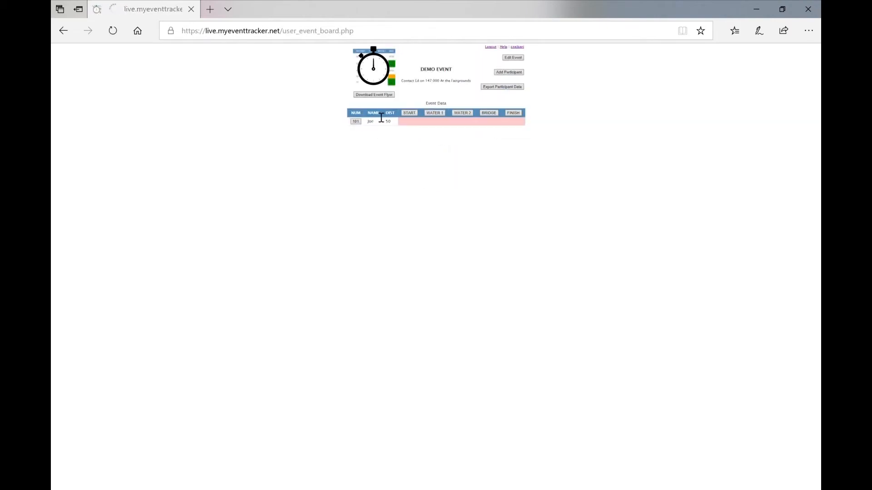
Add a participant to Demo Event with number 102, the participant's name and distance 50, and save the entry
left_click(509, 72)
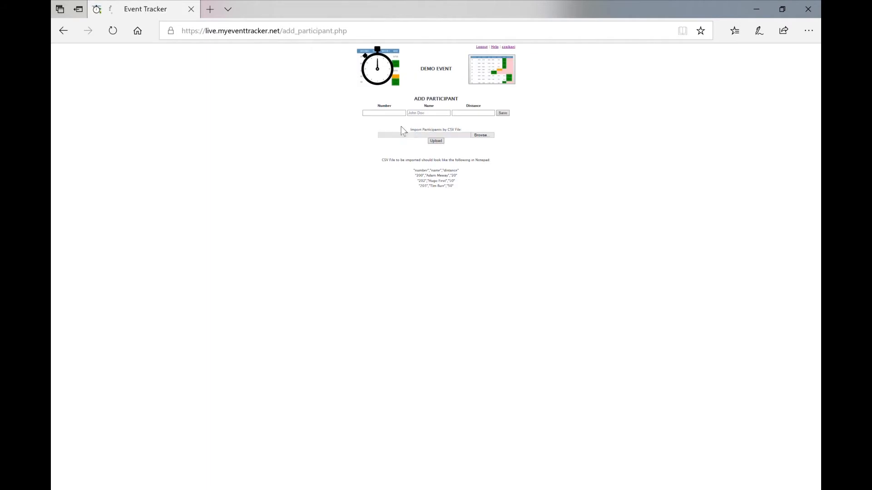
left_click(392, 117)
type("10")
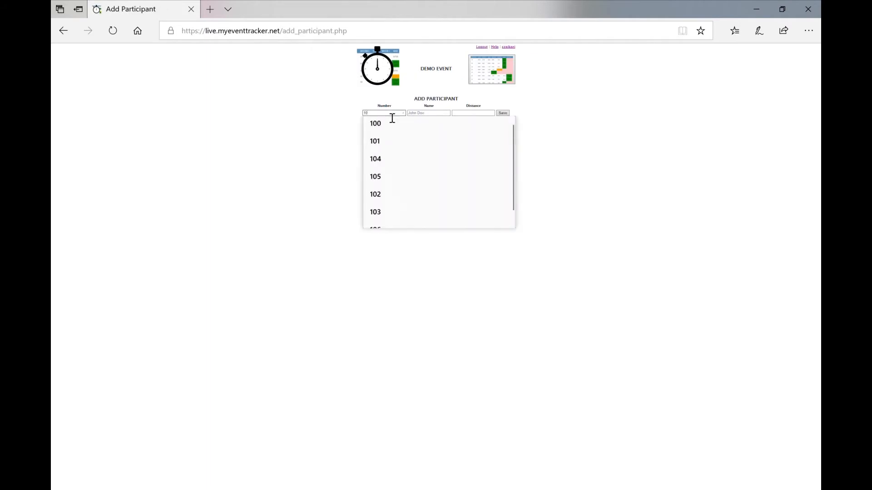
type("2")
key("Tab")
type("John")
key("Tab")
type("50")
key("Return")
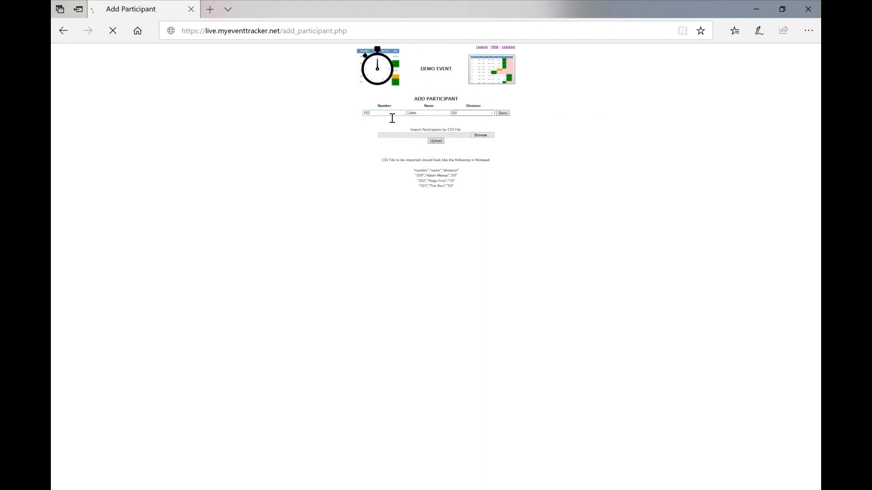
Add another participant to Demo Event with number 105, the participant's name and distance 50, and save the entry
left_click(502, 72)
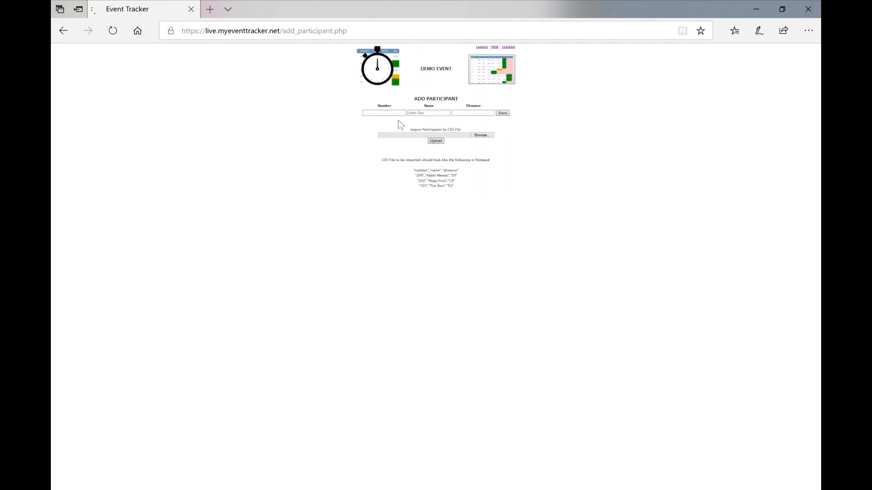
left_click(397, 114)
type("Jame")
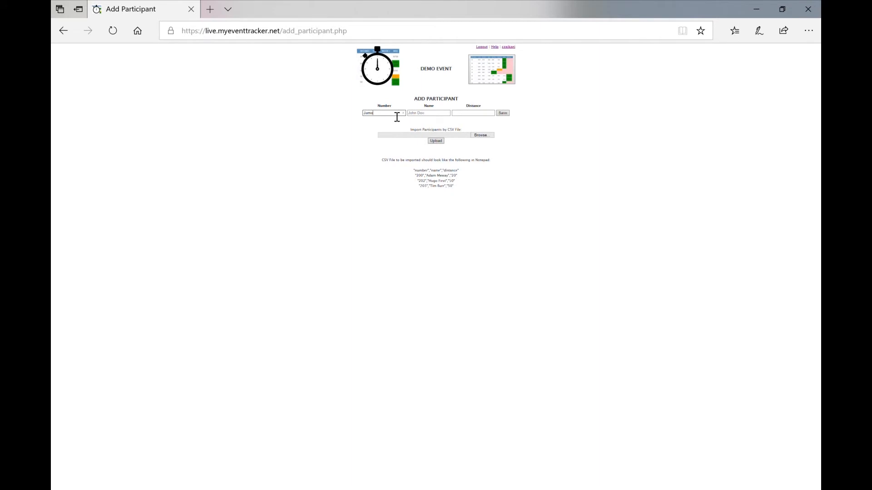
key("BackSpace")
type("105")
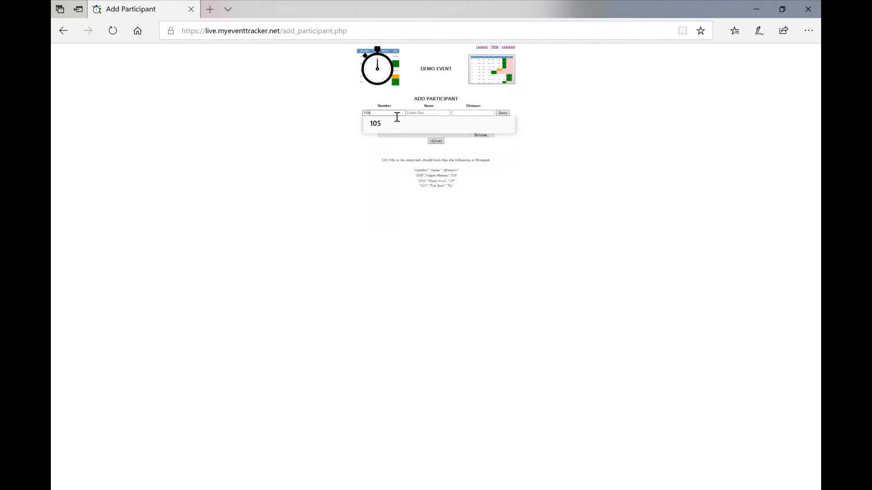
key("Tab")
type("James")
key("Tab")
type("1")
key("BackSpace")
type("50")
key("Return")
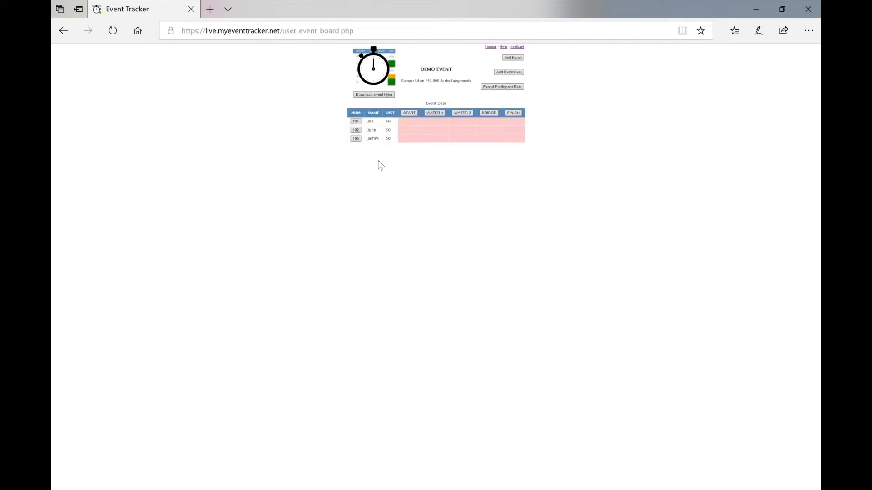
Look at the participant CSV import option and the Start checkpoint's bulk update form, returning to the event board each time
left_click(507, 72)
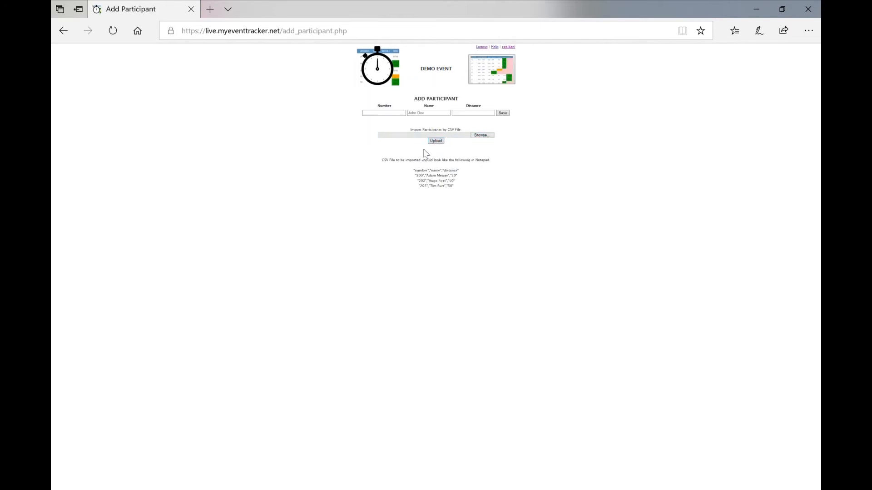
left_click(489, 75)
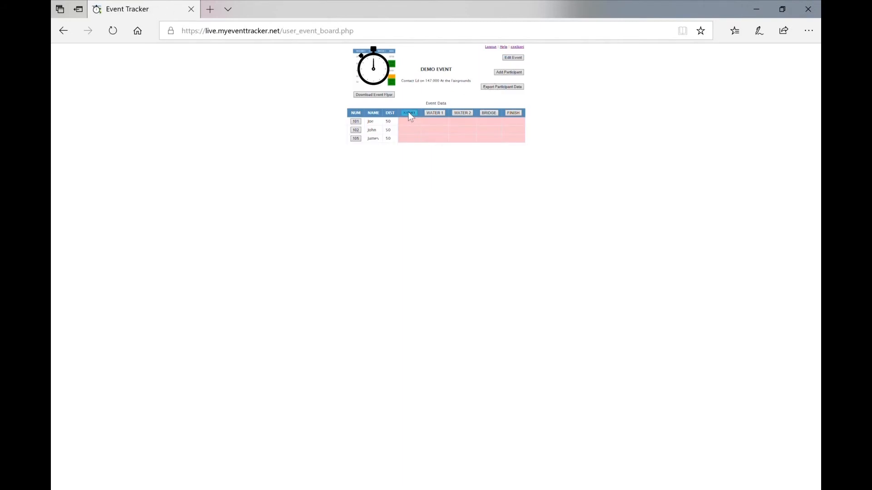
left_click(408, 113)
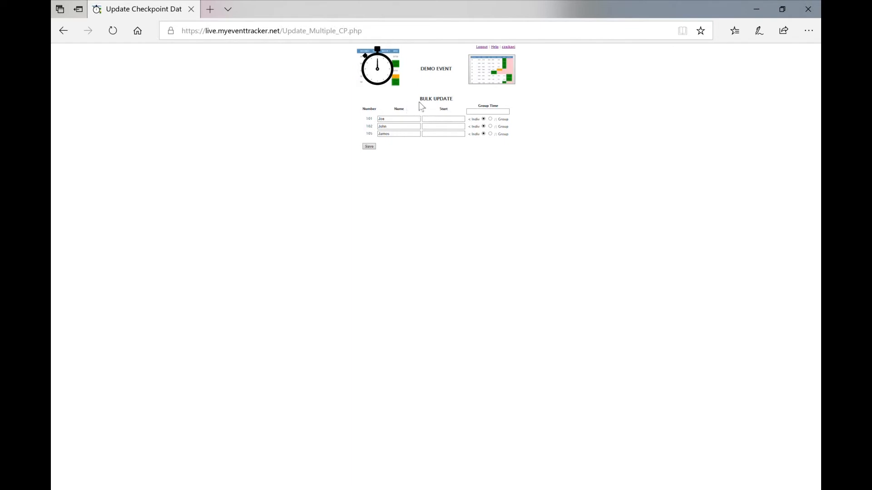
left_click(487, 81)
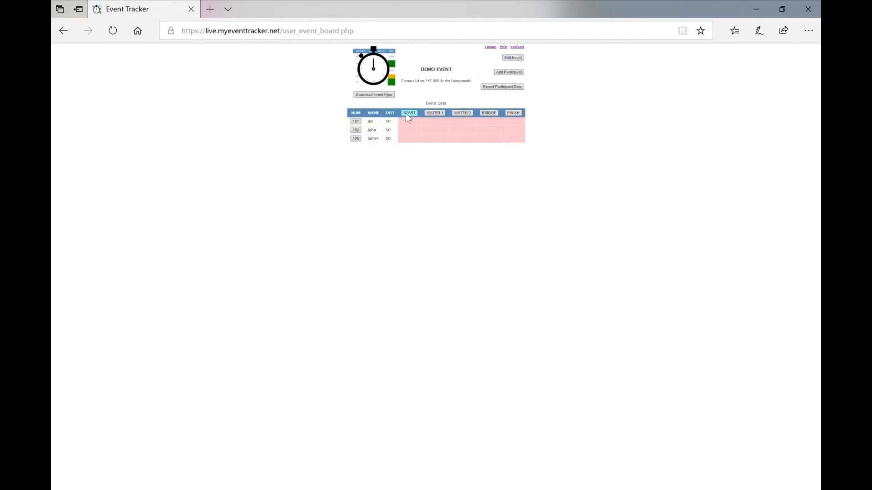
left_click(407, 113)
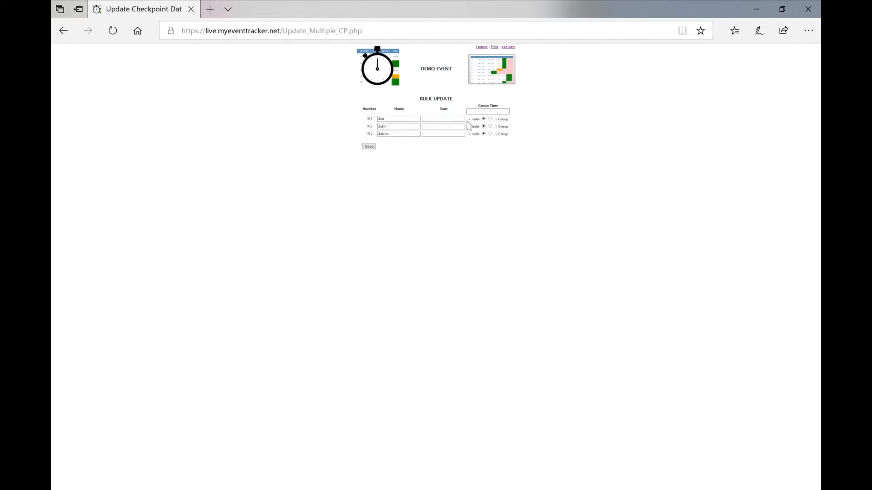
left_click(439, 119)
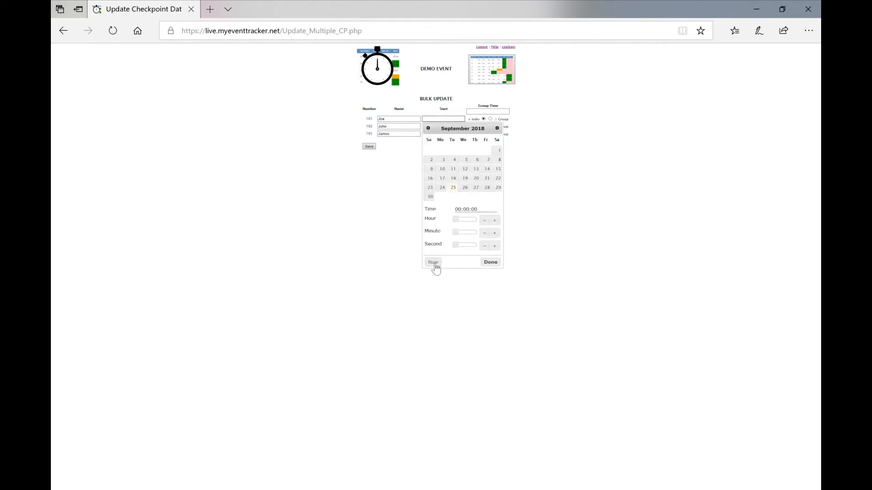
left_click(490, 263)
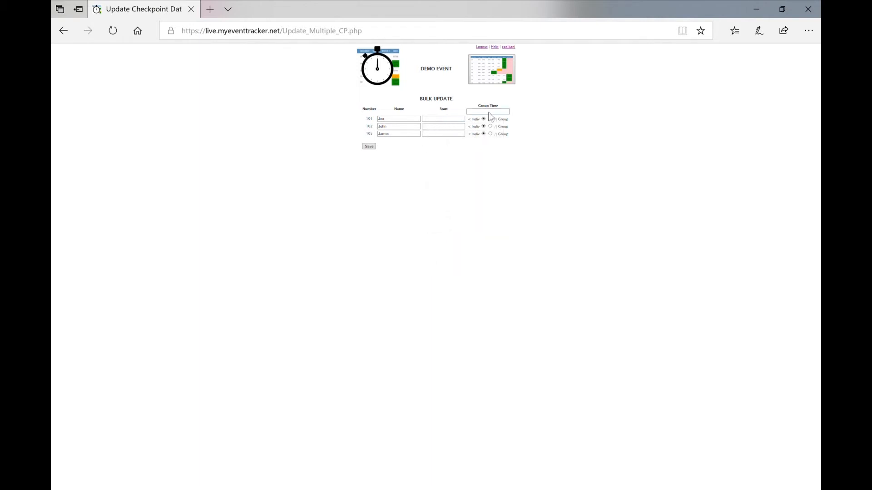
left_click(490, 112)
left_click_drag(501, 212, 506, 213)
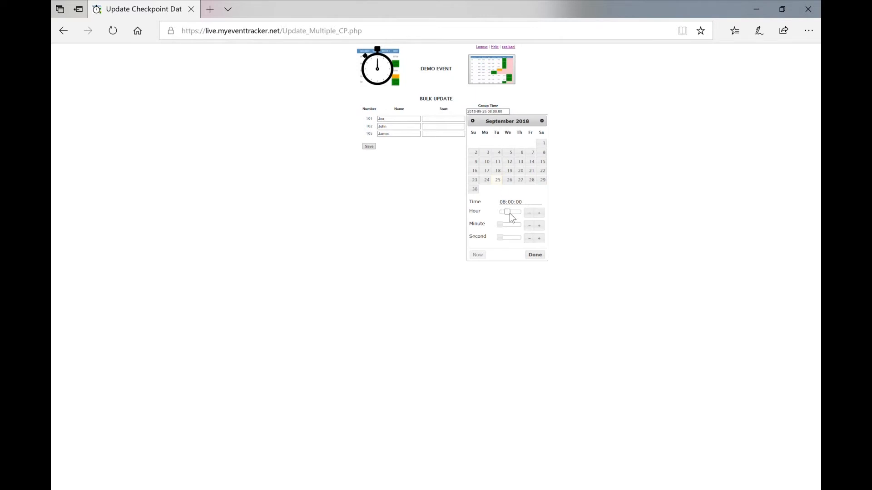
left_click(535, 254)
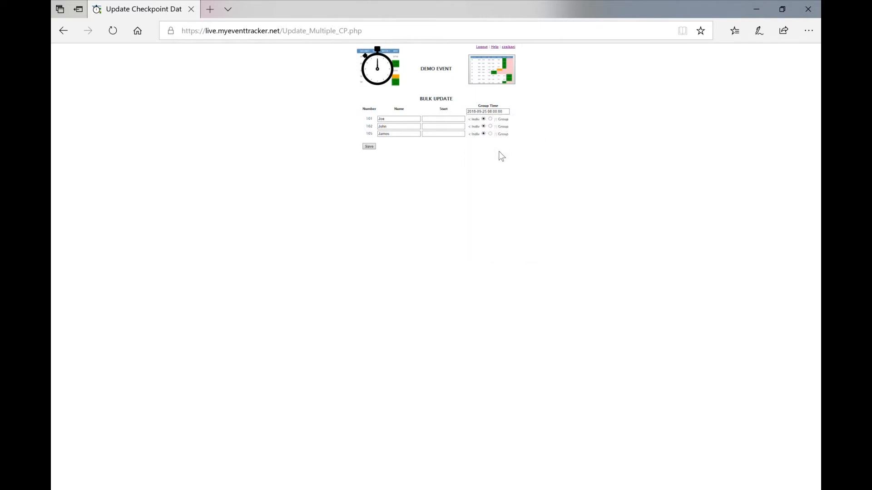
Assign the group start time to participants 101, 102 and 105 and save the bulk update
left_click(490, 119)
left_click(490, 126)
left_click(490, 134)
left_click(369, 147)
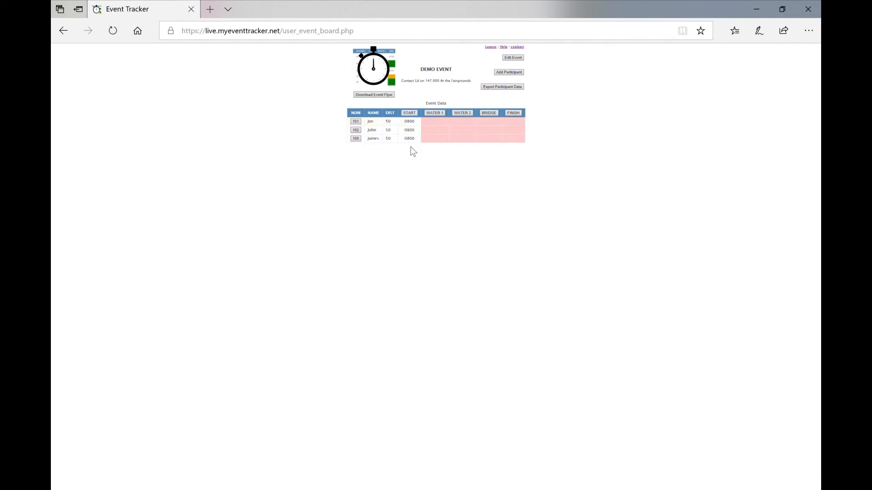
left_click(437, 114)
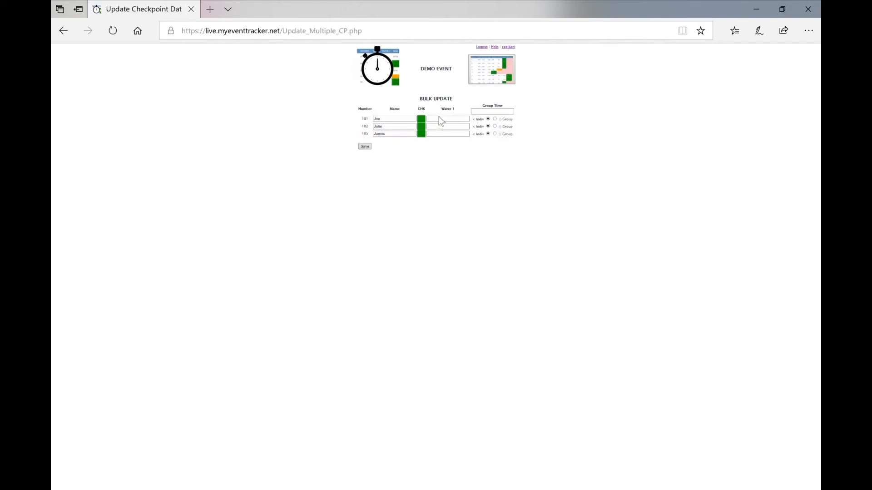
left_click(452, 119)
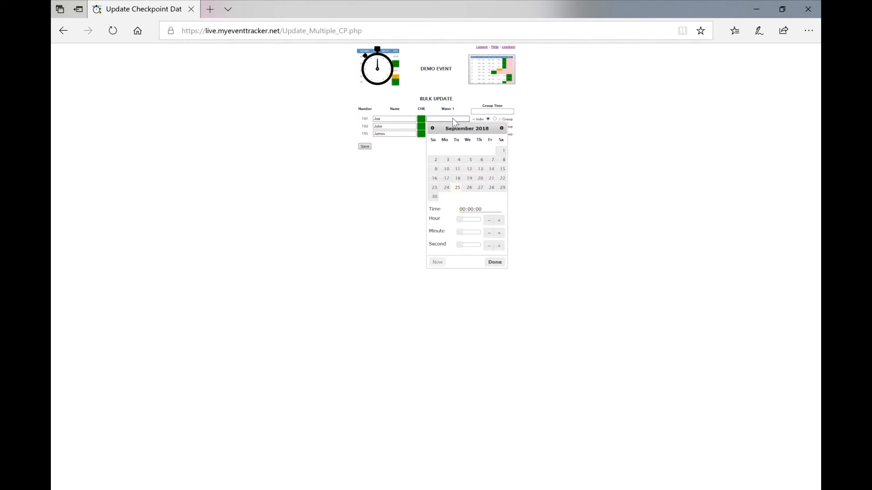
left_click(465, 220)
left_click_drag(467, 219, 467, 220)
left_click(495, 262)
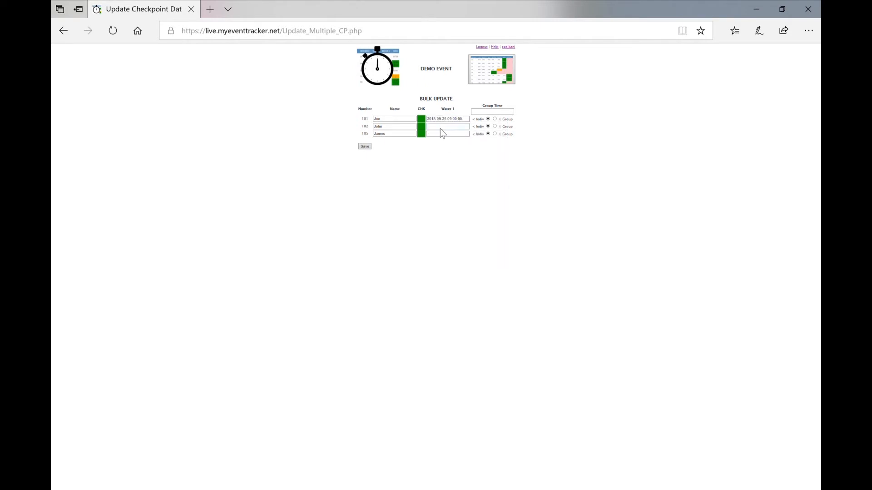
Set participant 102's Water 1 time to 09:05 on 2018-09-25 and save the bulk update
left_click(440, 127)
left_click(464, 226)
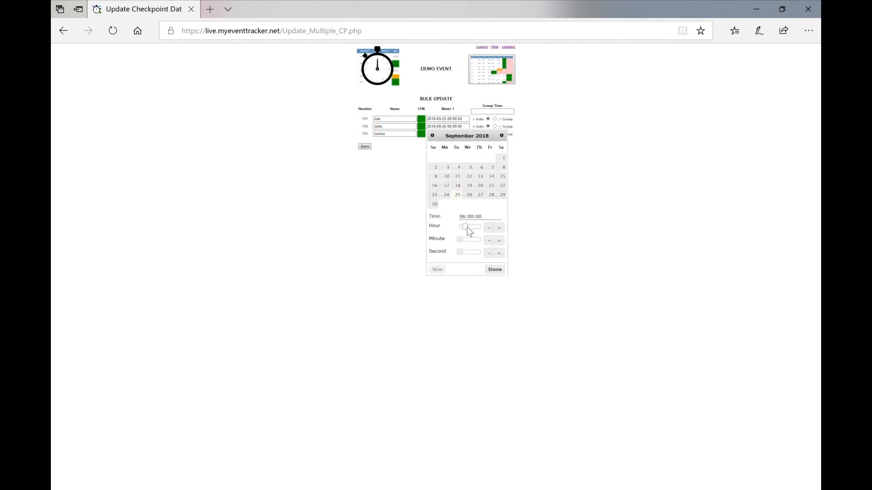
left_click_drag(468, 227, 470, 228)
left_click(502, 242)
left_click(503, 241)
left_click(503, 241)
left_click(500, 241)
left_click(500, 241)
left_click(495, 270)
left_click(364, 147)
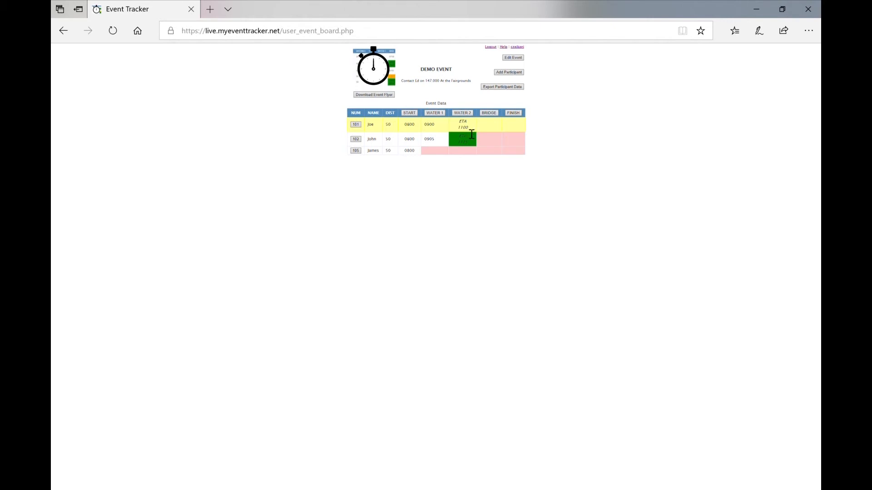
Examine the Water 2 bulk update form and participant 105's check status, and return to the board without entering a time
left_click(463, 113)
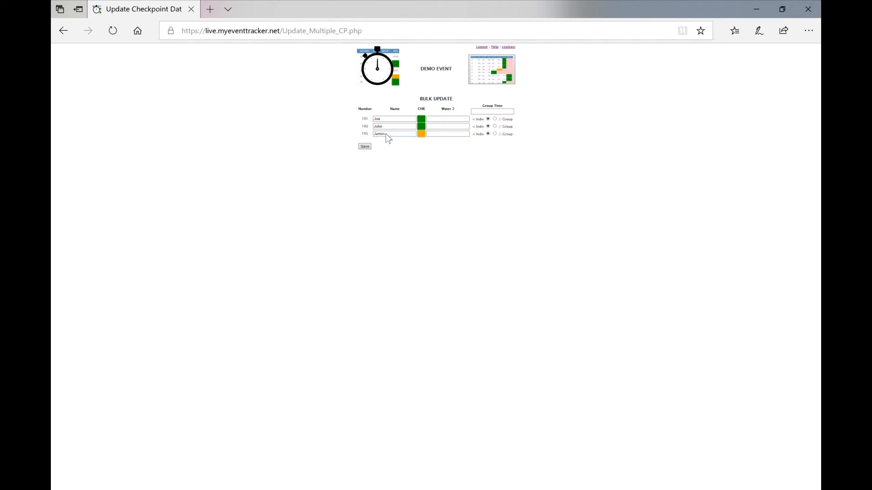
left_click(435, 134)
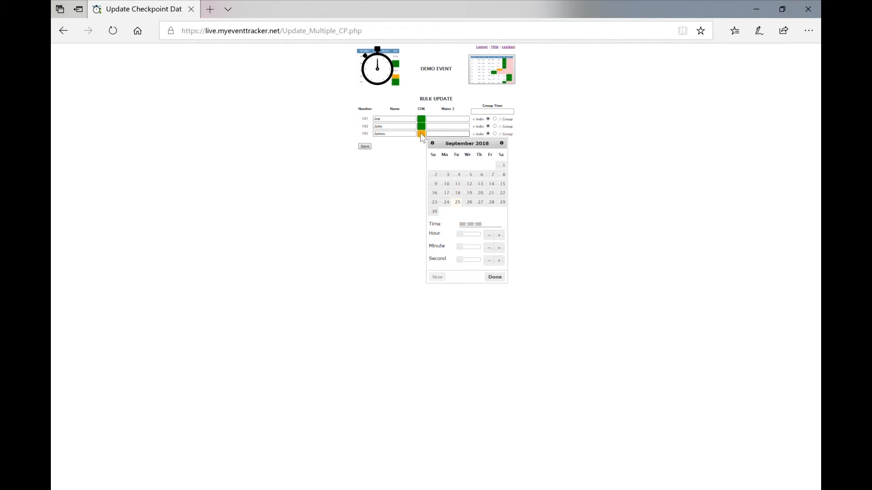
left_click(486, 74)
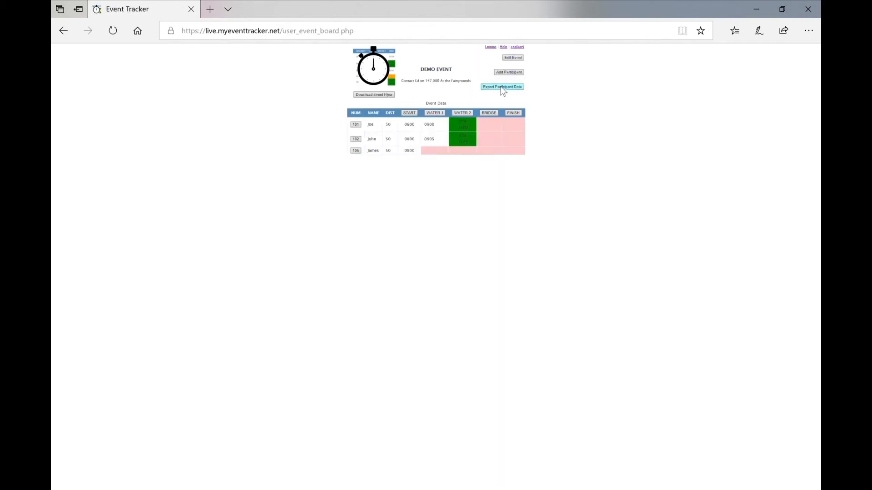
Request the participant_board.csv export and cancel its download, and open the downloadable Demo Event flyer PDF to view it
left_click(493, 87)
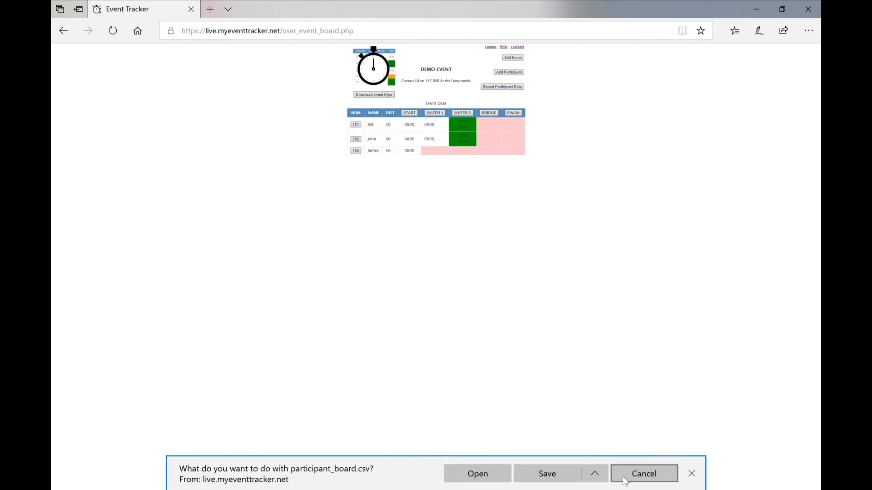
left_click(644, 473)
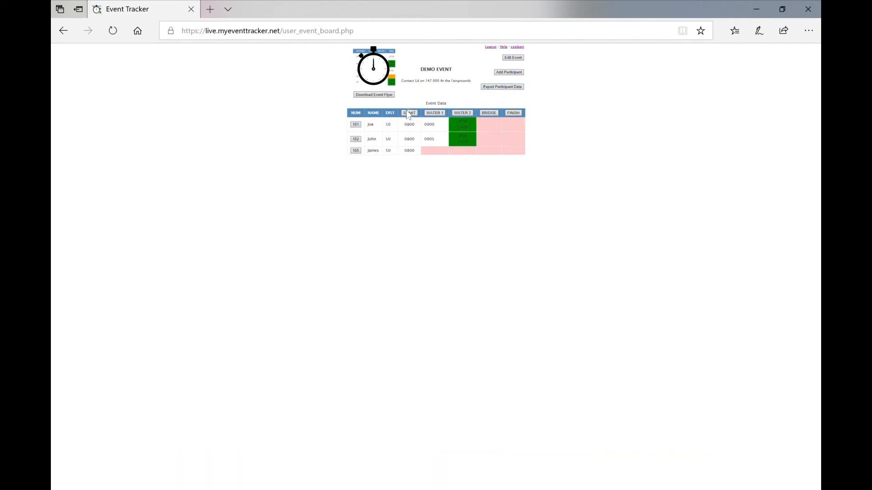
left_click(378, 95)
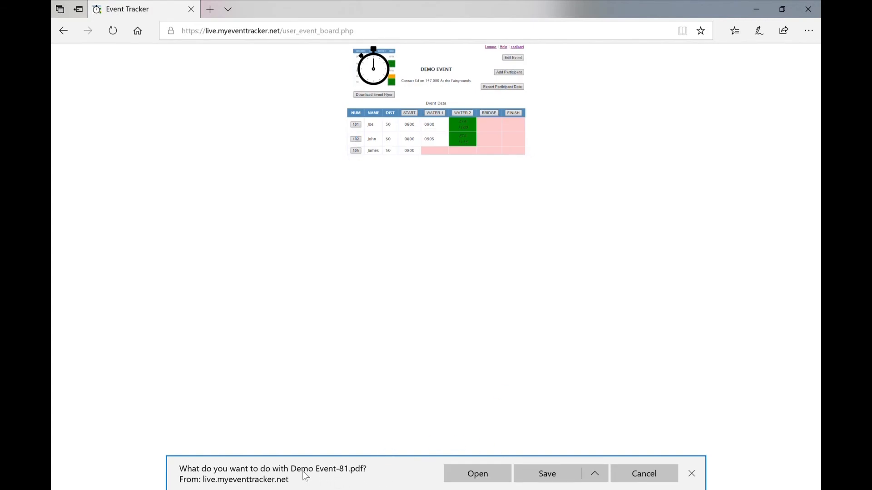
left_click(477, 472)
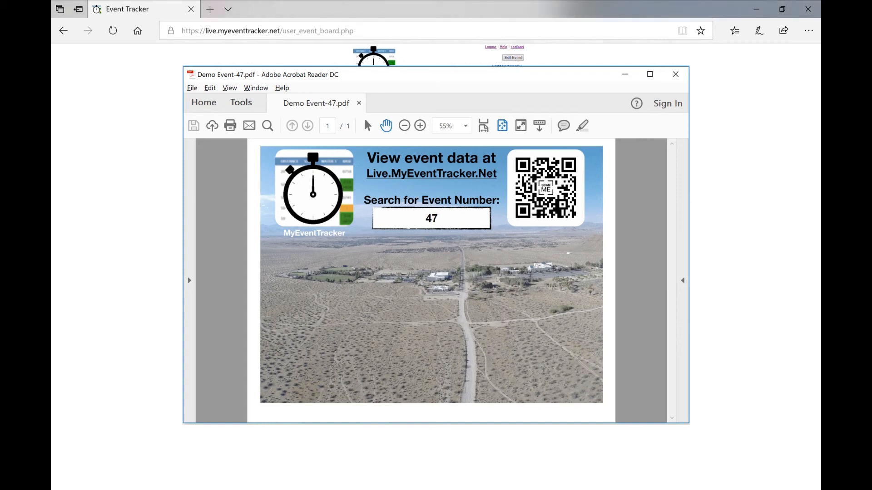
left_click(518, 63)
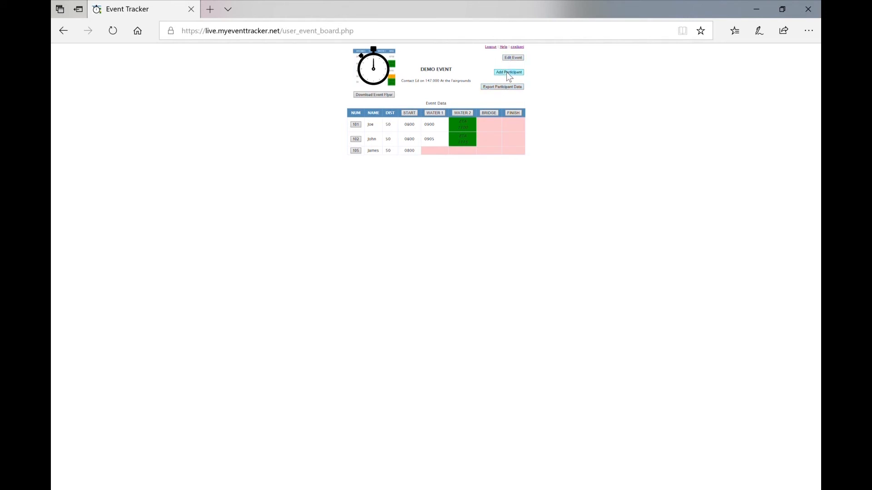
Start registering a new event from the account's event list and select the CSV file for the event import
left_click(519, 47)
left_click(392, 135)
scroll(476, 265, "down", 15)
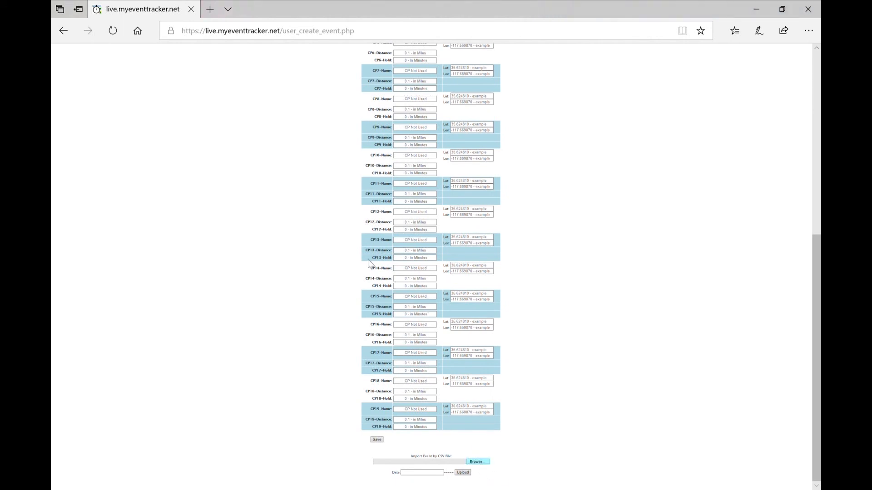
double_click(388, 98)
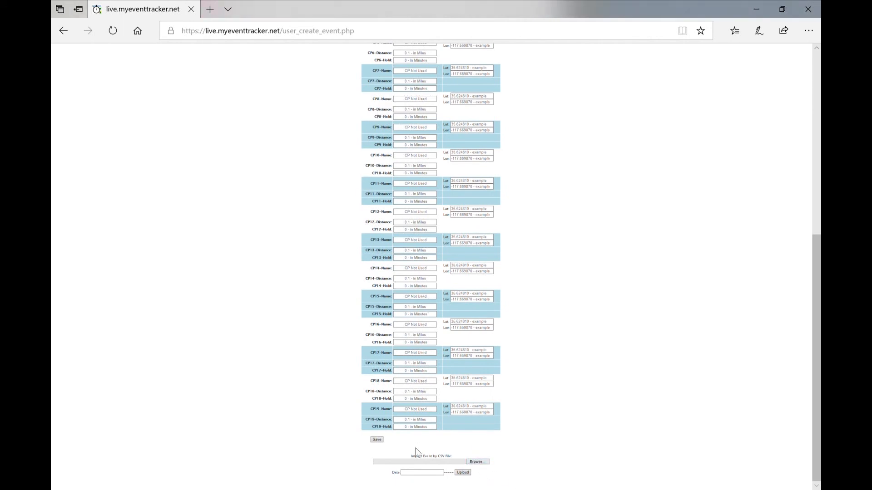
Set the import date to September 29, 2018, upload the CSV and open the imported Fire Mountain 50 (Feb 19th 2013) event board
left_click(422, 475)
left_click(423, 476)
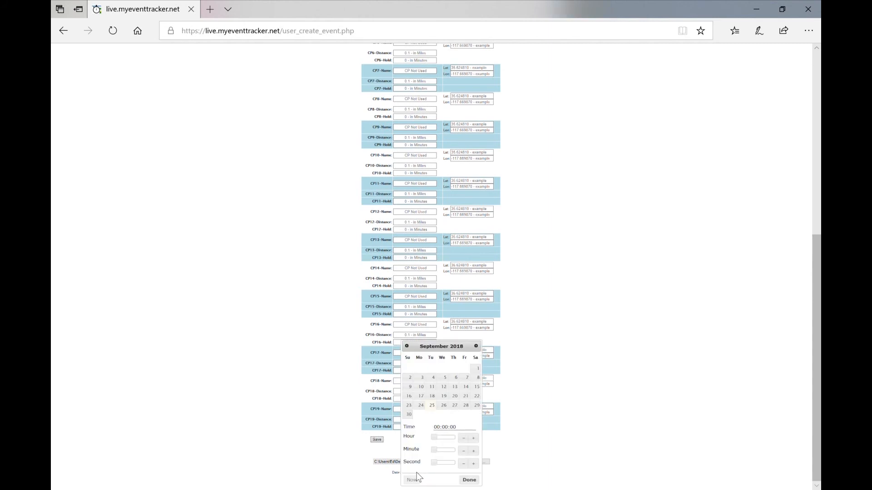
left_click(476, 405)
left_click(469, 480)
left_click(462, 473)
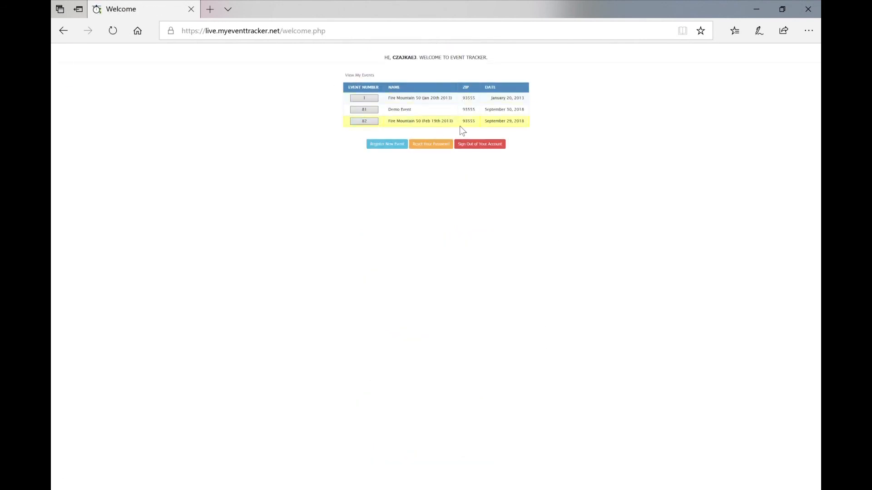
left_click(371, 123)
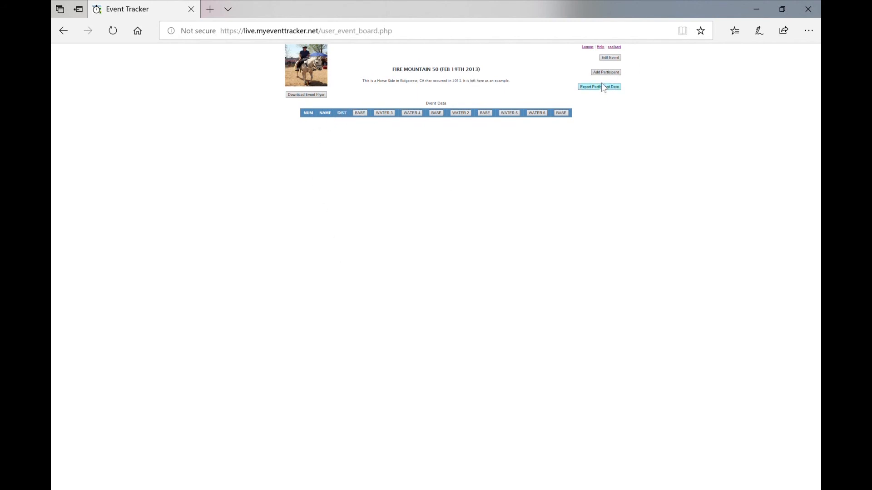
Import participants into the Fire Mountain 50 (Feb 19th 2013) event from the participant board CSV file, accepting the duplicate warning
left_click(607, 73)
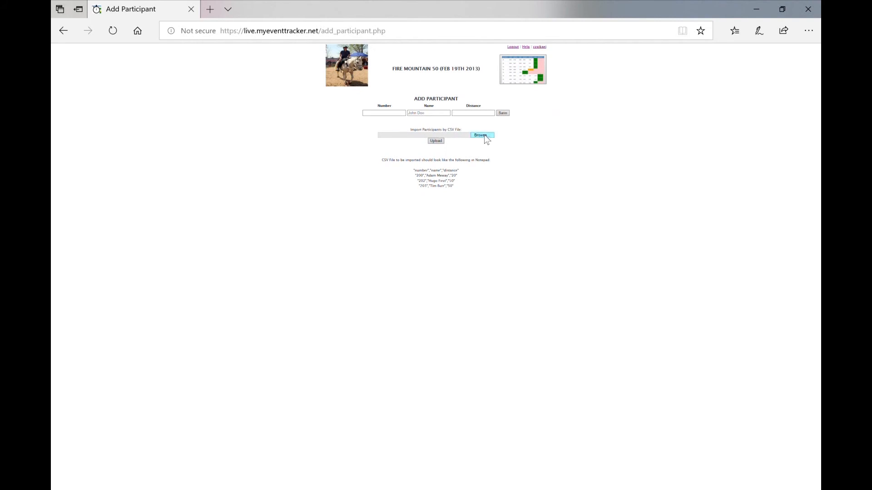
left_click(484, 141)
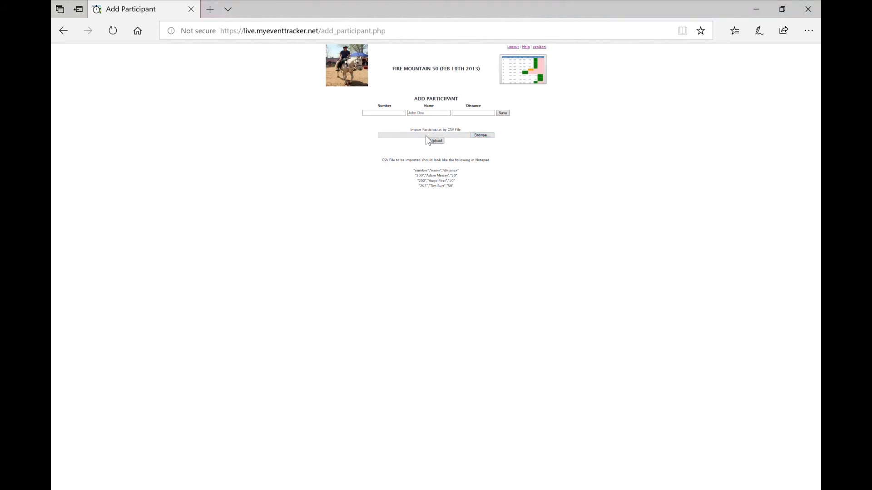
left_click(312, 238)
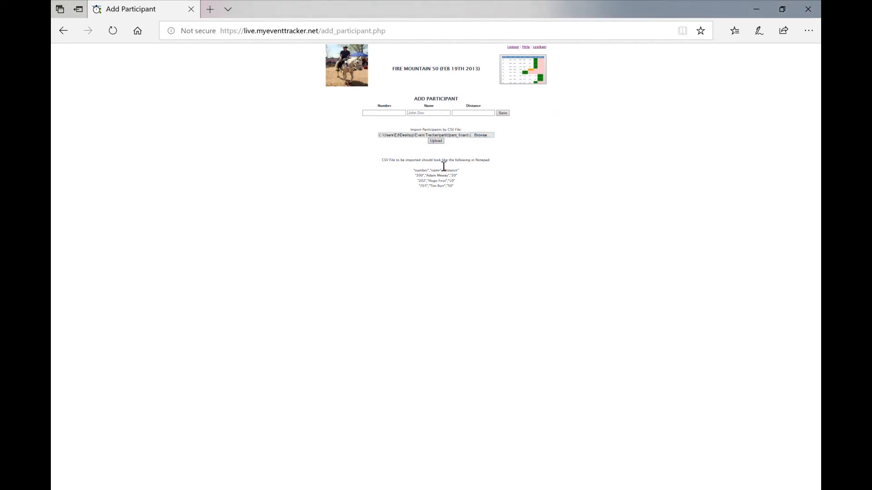
left_click(436, 141)
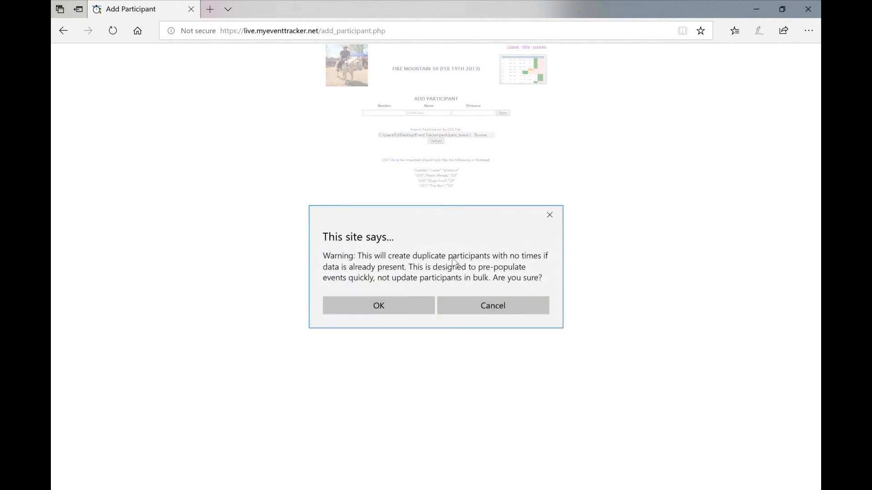
left_click(382, 305)
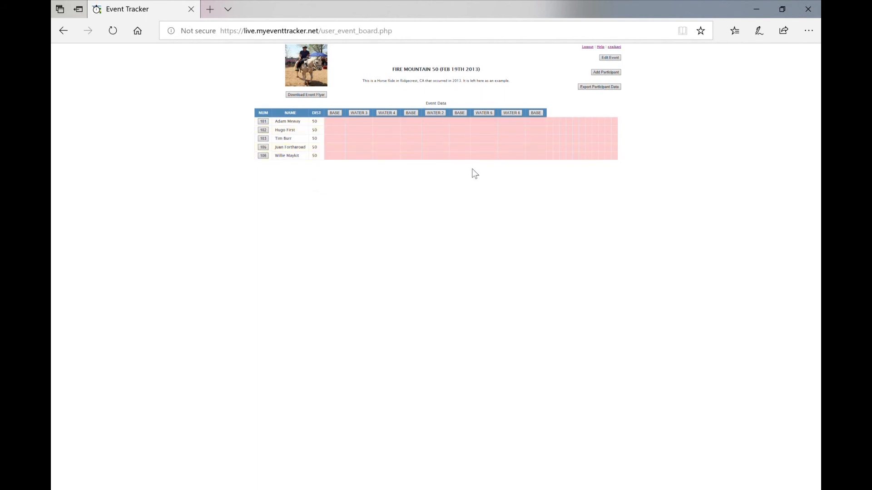
Delete the imported Fire Mountain 50 (Feb 19th 2013) event together with its participant entries
left_click(609, 58)
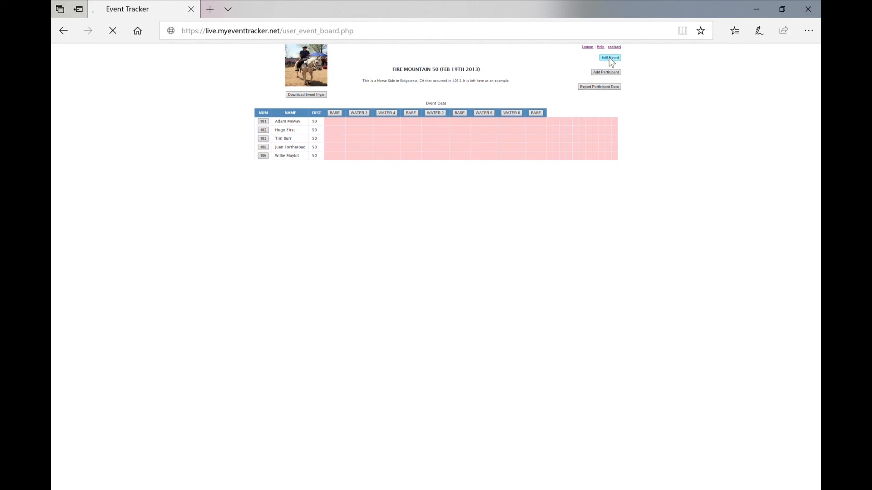
scroll(562, 210, "down", 6)
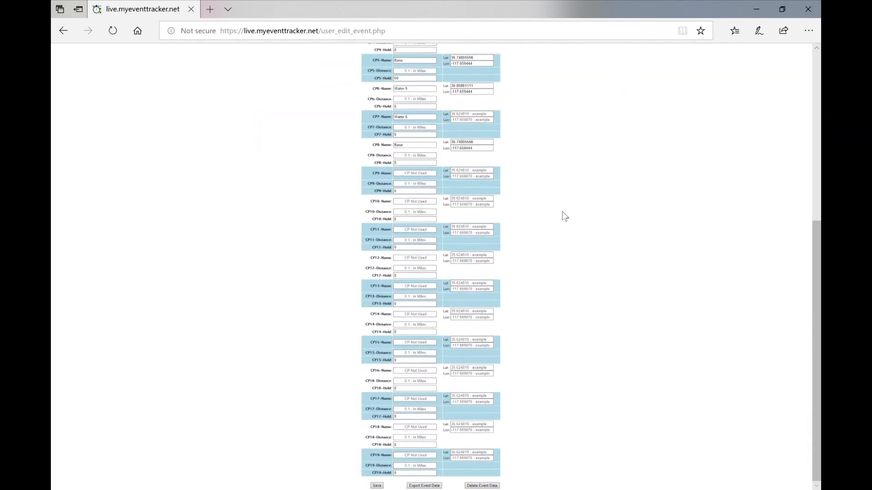
left_click(482, 486)
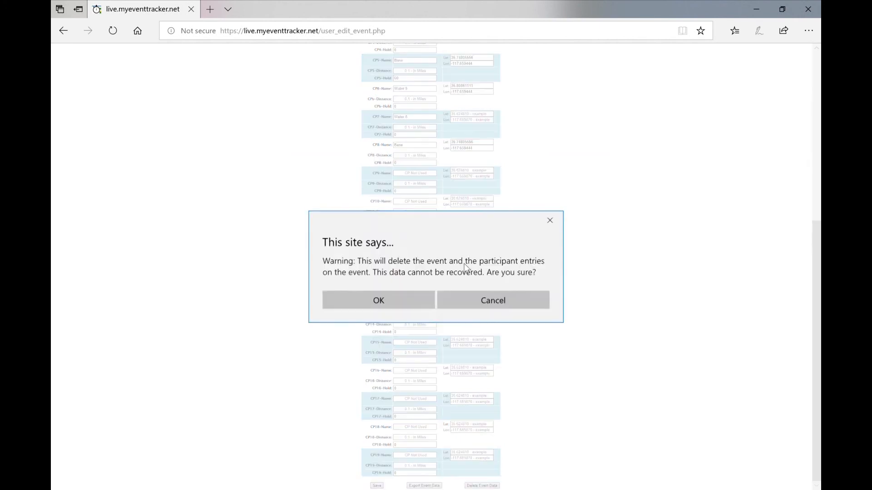
left_click(384, 301)
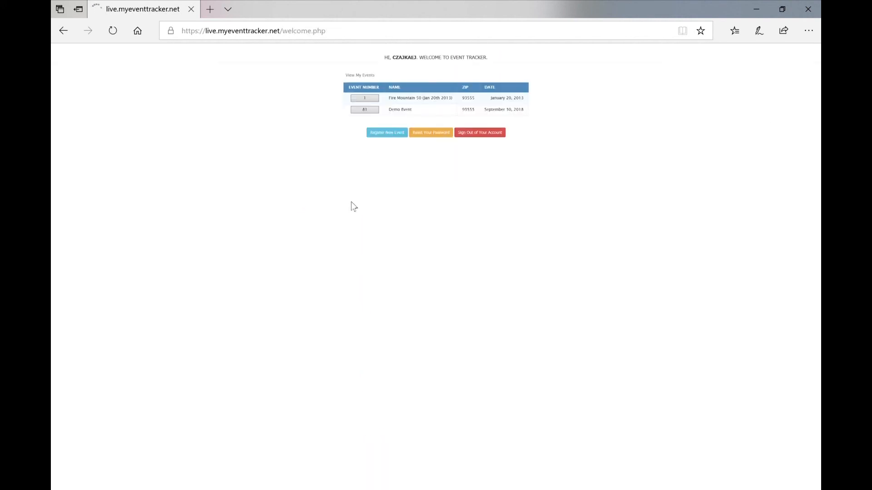
Sign out of the account after checking the Demo Event board, and view the public list of all events
left_click(374, 113)
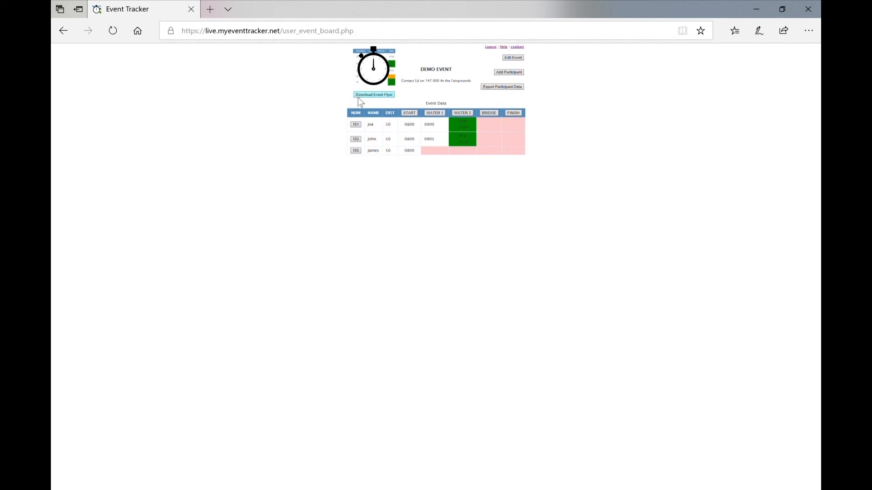
left_click(522, 48)
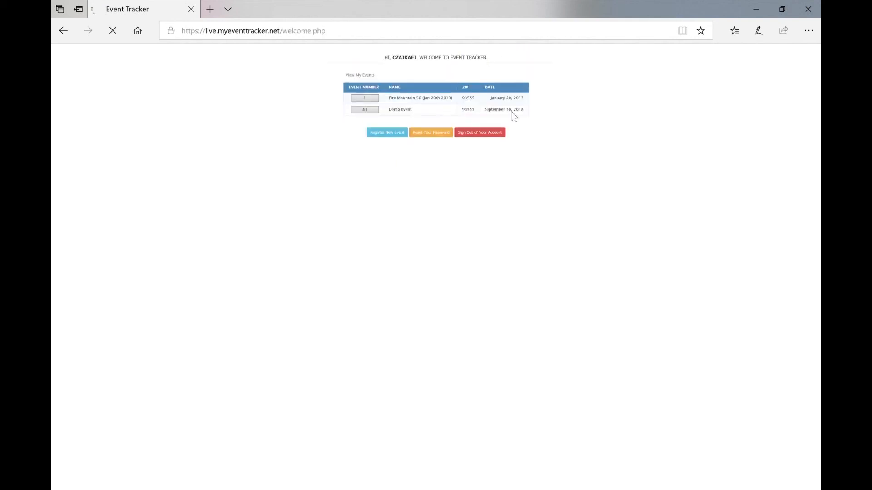
left_click(480, 133)
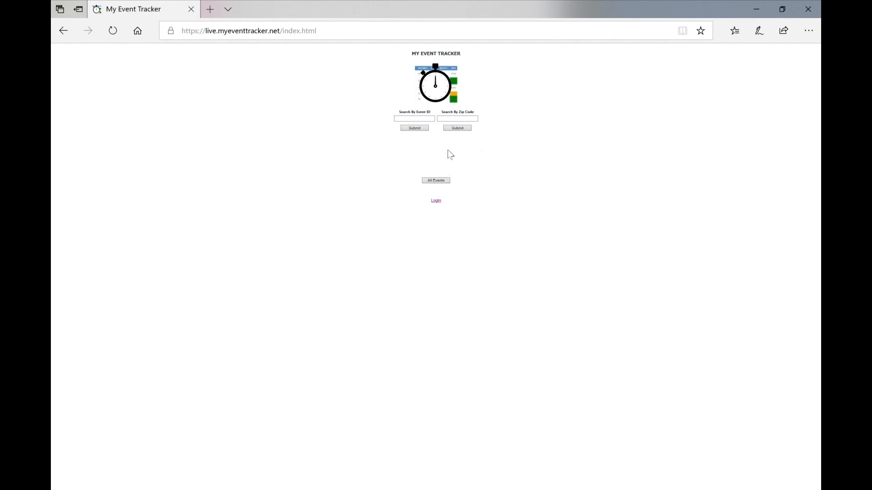
left_click(435, 181)
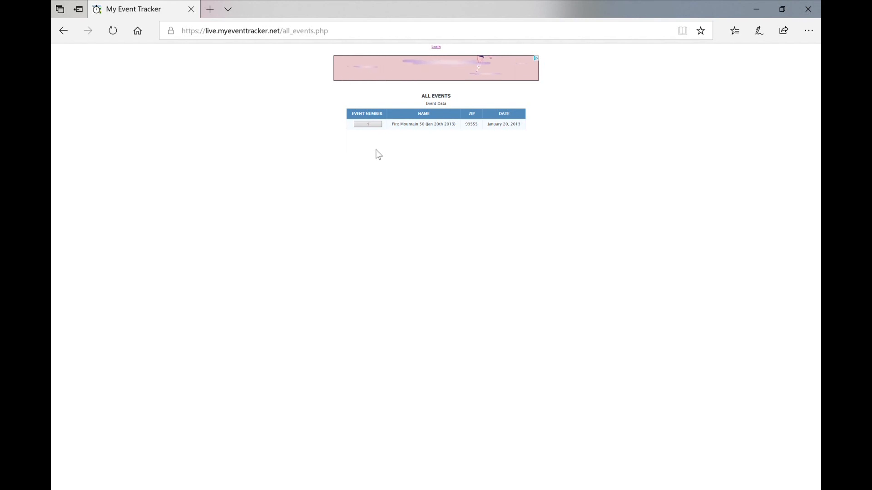
Log back in with the saved credentials and open the Demo Event board
left_click(437, 47)
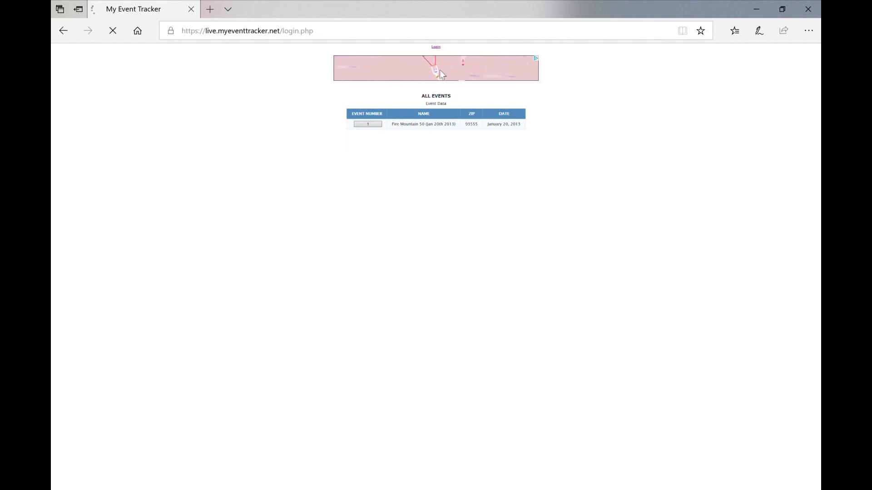
left_click(65, 118)
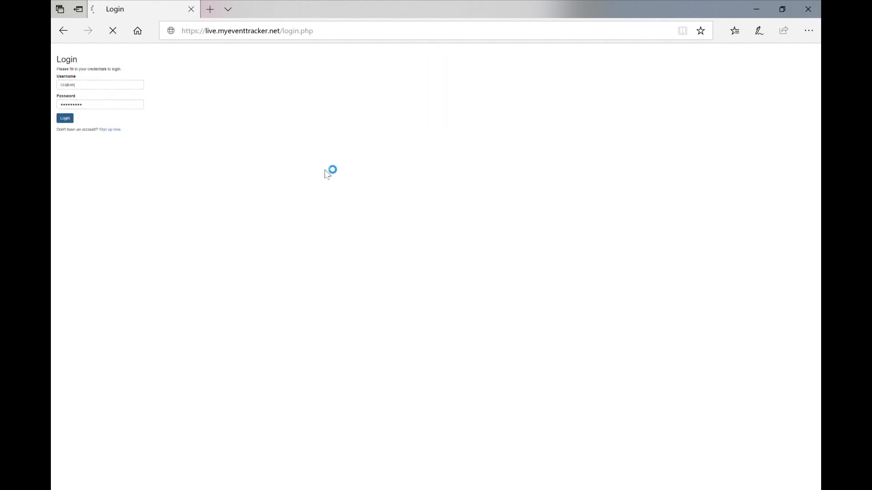
left_click(368, 110)
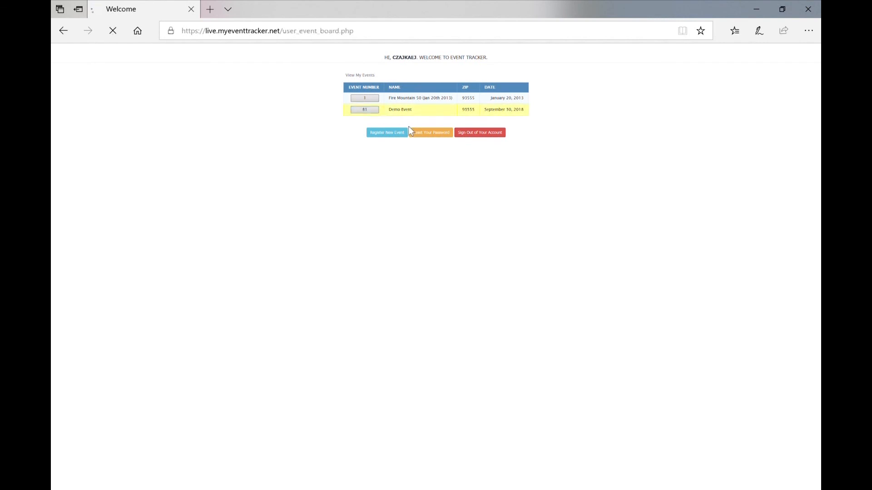
Set the Demo Event's visibility to Yes – Publicly Searchable, save the event and resubmit the form to reload its board
left_click(511, 57)
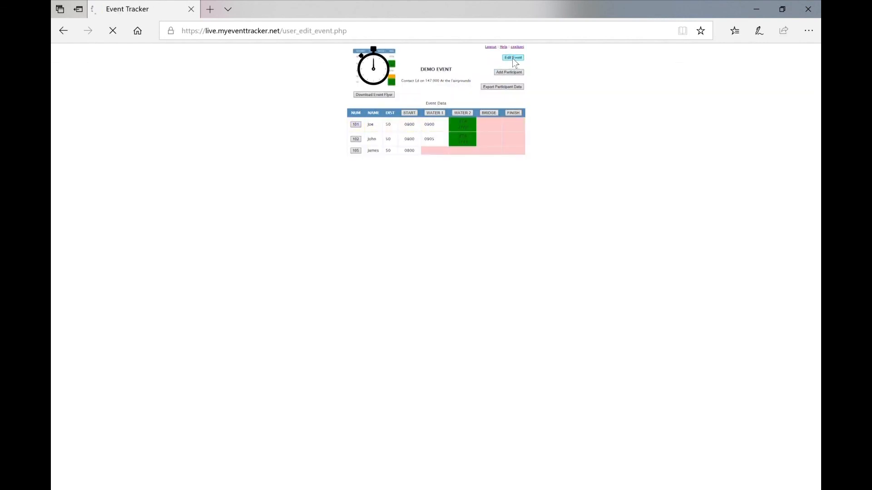
left_click(396, 127)
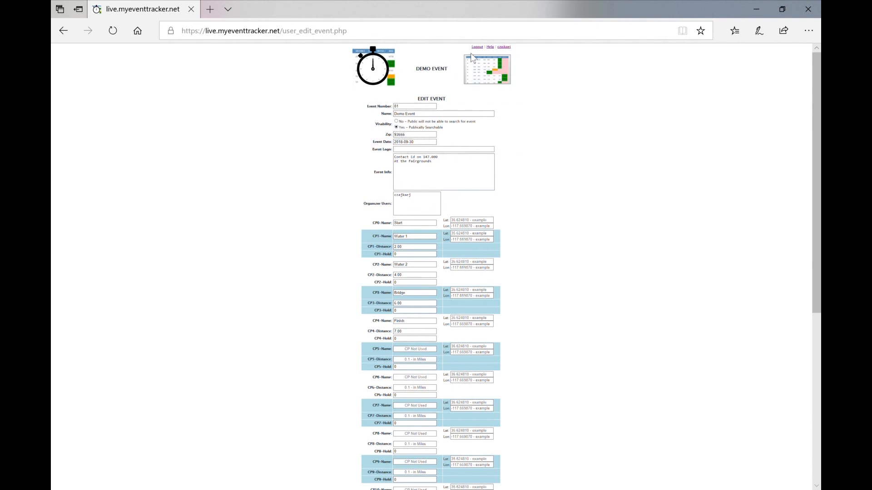
scroll(451, 321, "down", 6)
left_click(377, 485)
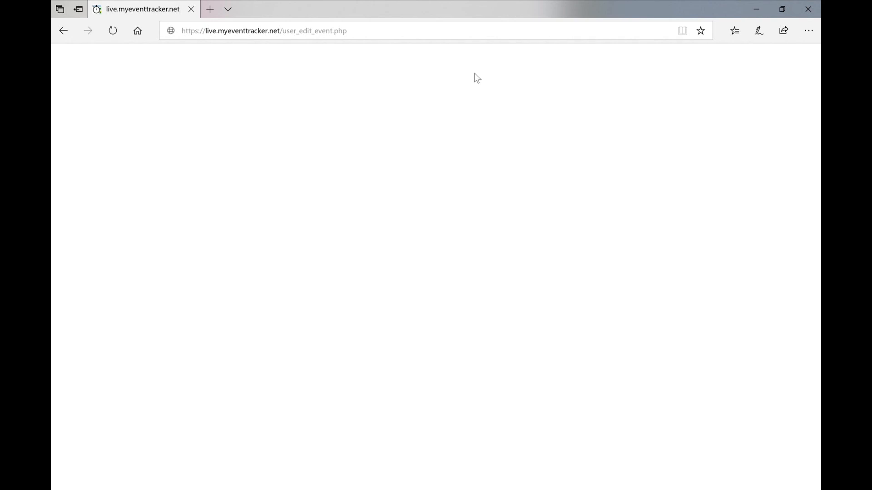
left_click(113, 31)
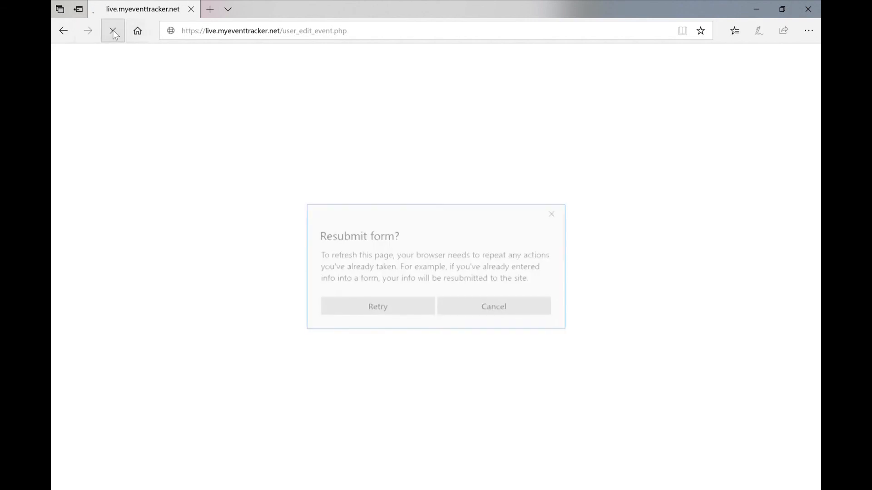
left_click(368, 309)
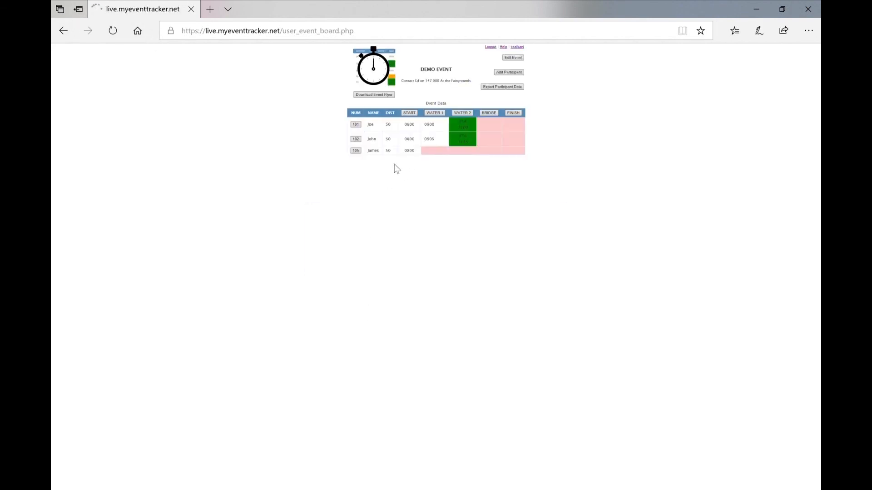
Sign out of the account and view participant 101's checkpoint data through the public Demo Event board
left_click(518, 47)
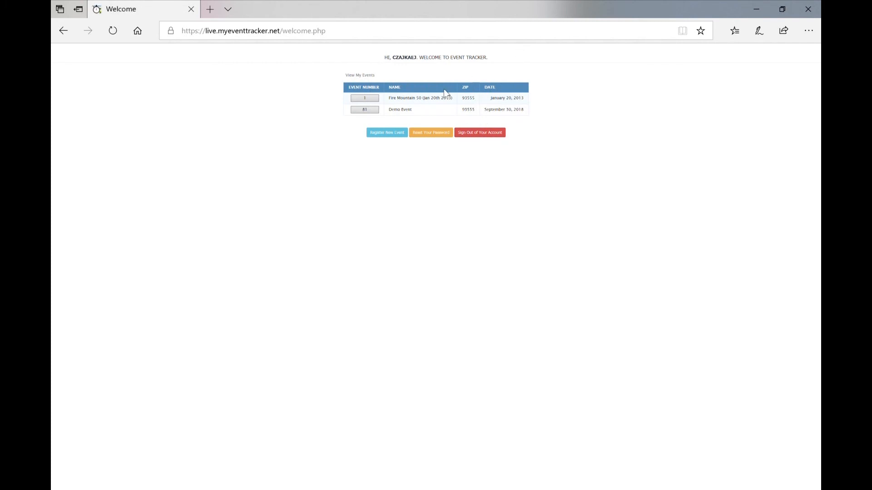
left_click(479, 133)
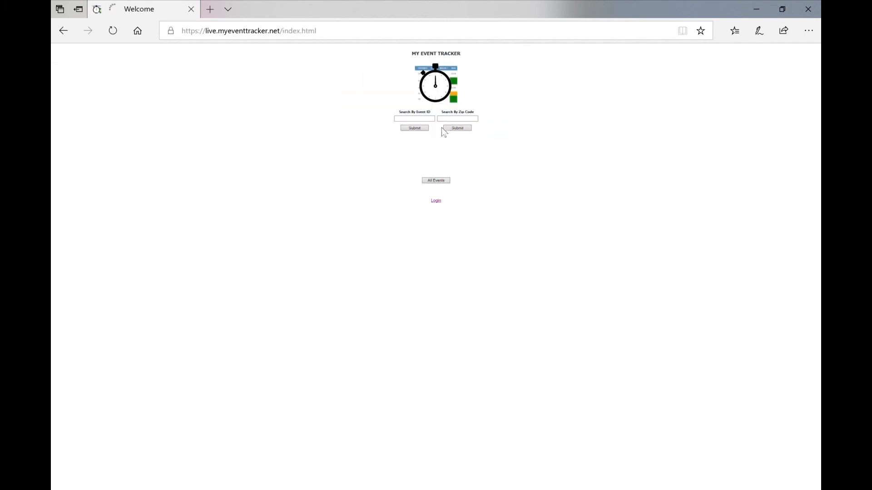
left_click(436, 180)
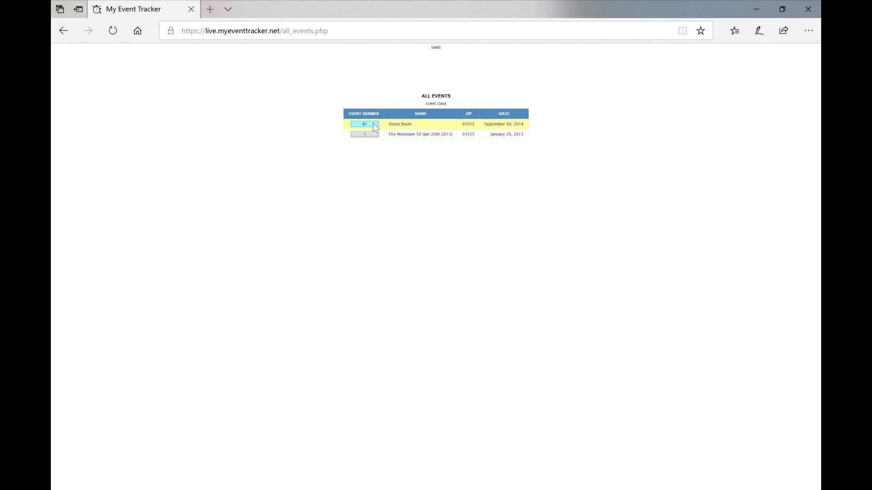
left_click(364, 124)
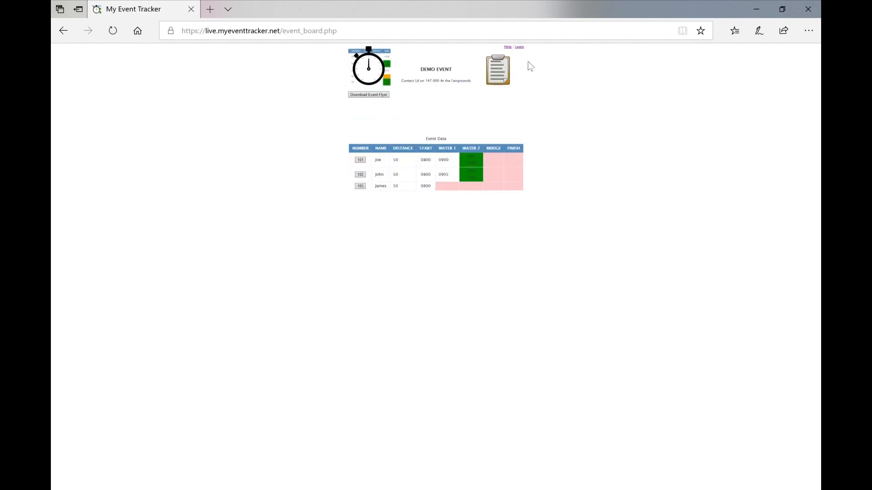
left_click(360, 161)
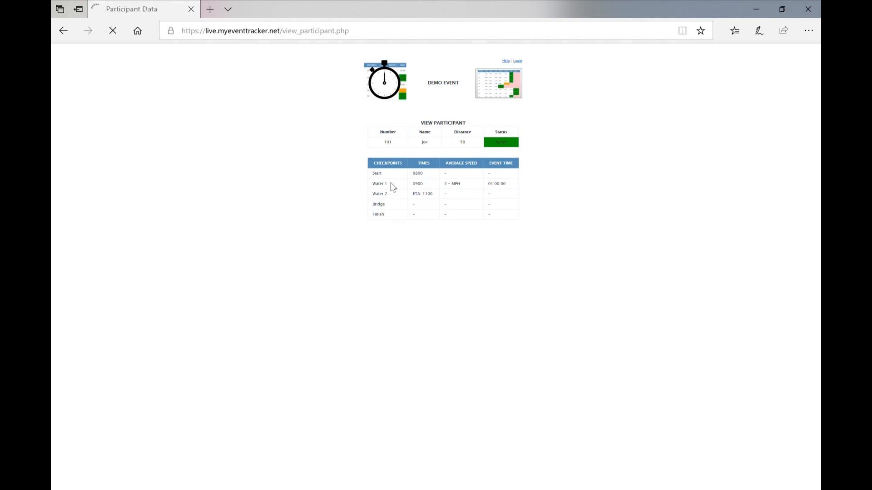